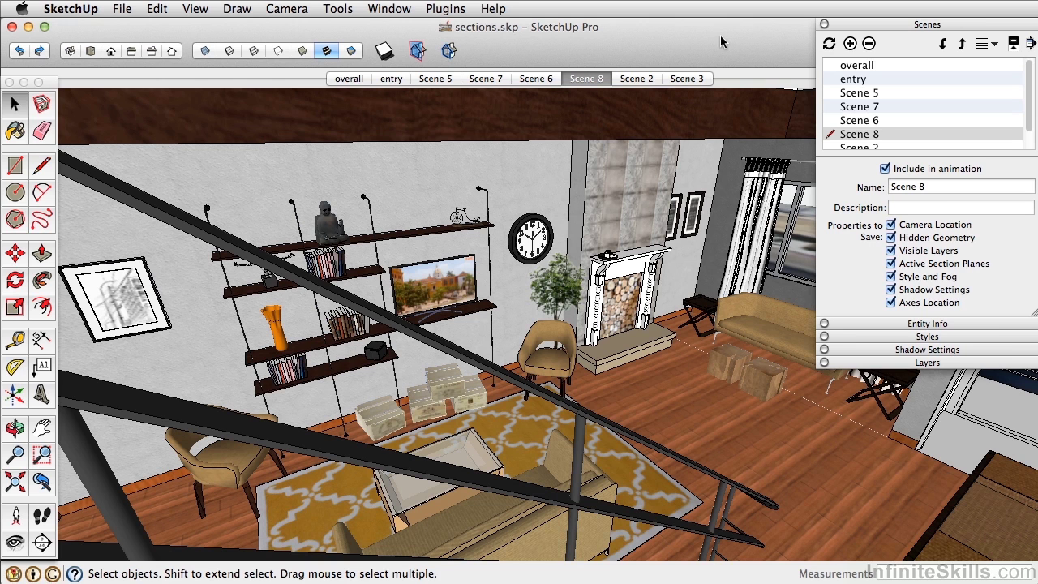
Rename Scene 8 to 'stairs' and Scene 6 to 'living room'.
{"action": "left_click", "coordinate": [936, 185]}
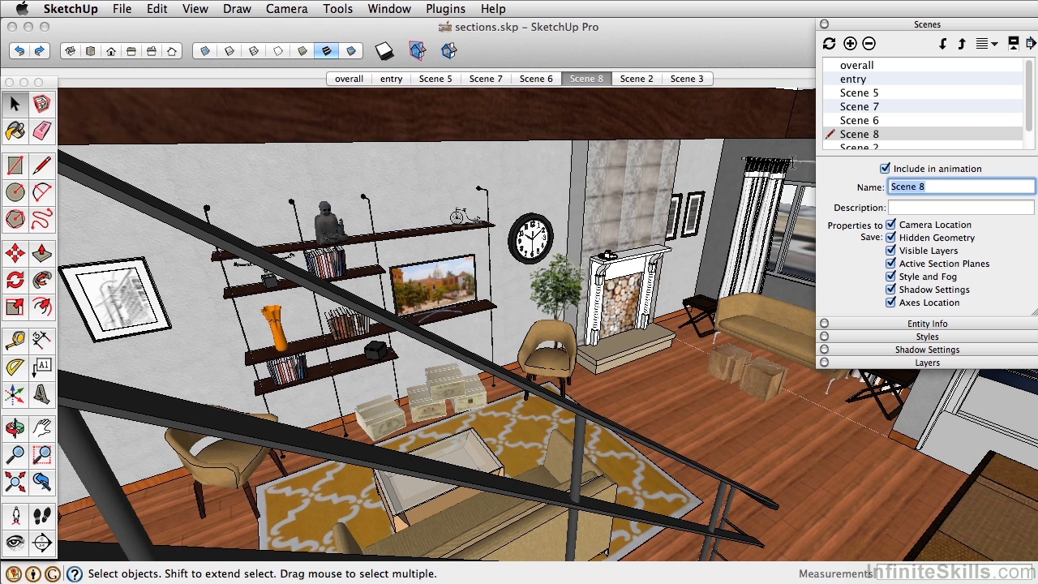
{"action": "type", "text": "stairs"}
{"action": "key", "text": "Return"}
{"action": "left_click", "coordinate": [871, 122]}
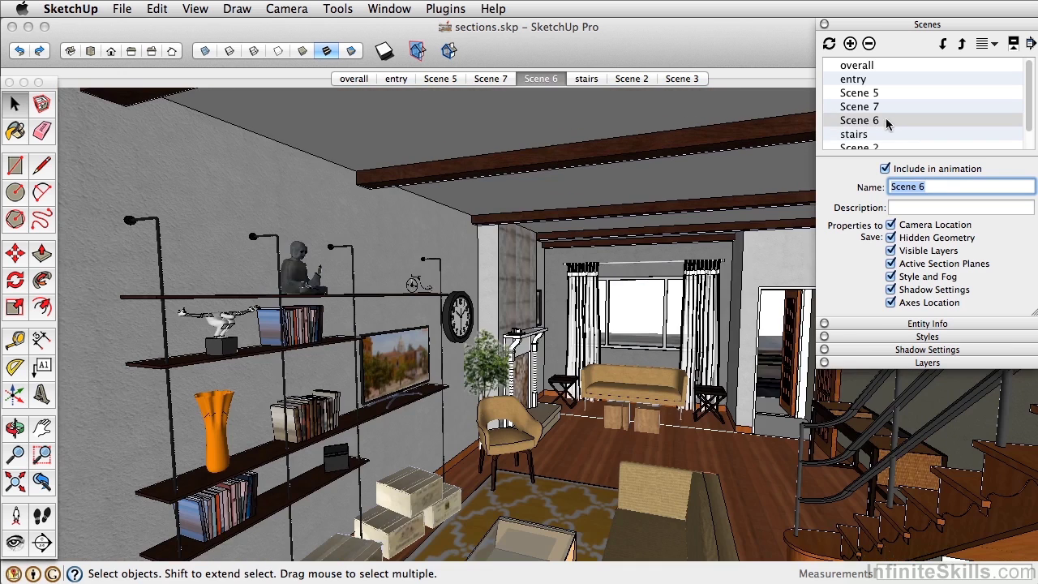
{"action": "type", "text": "living room"}
{"action": "key", "text": "Return"}
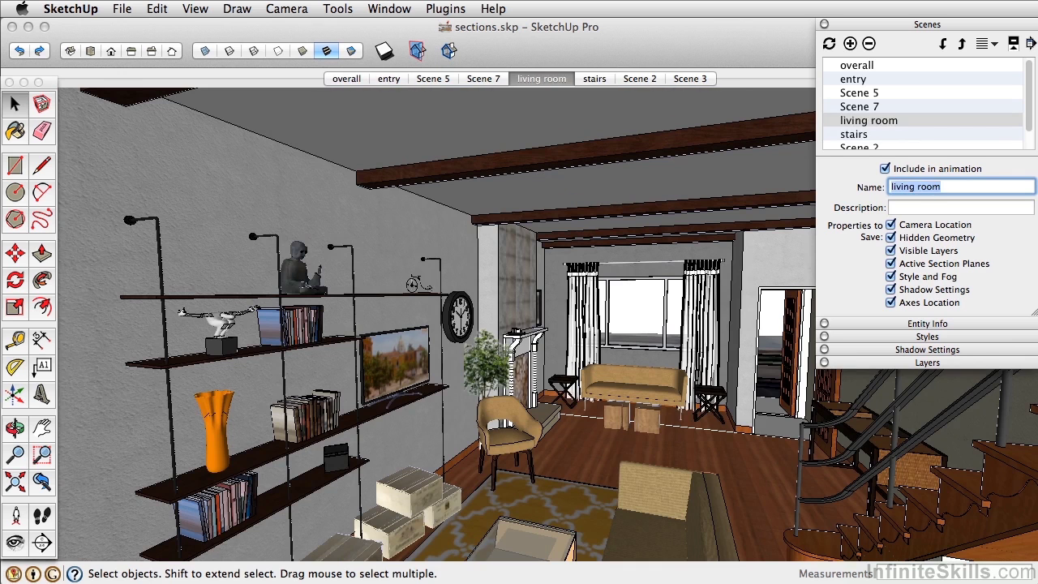
Rename Scene 7 to 'looking at stairs' and Scene 5 to 'bookshelf'.
{"action": "left_click", "coordinate": [886, 108]}
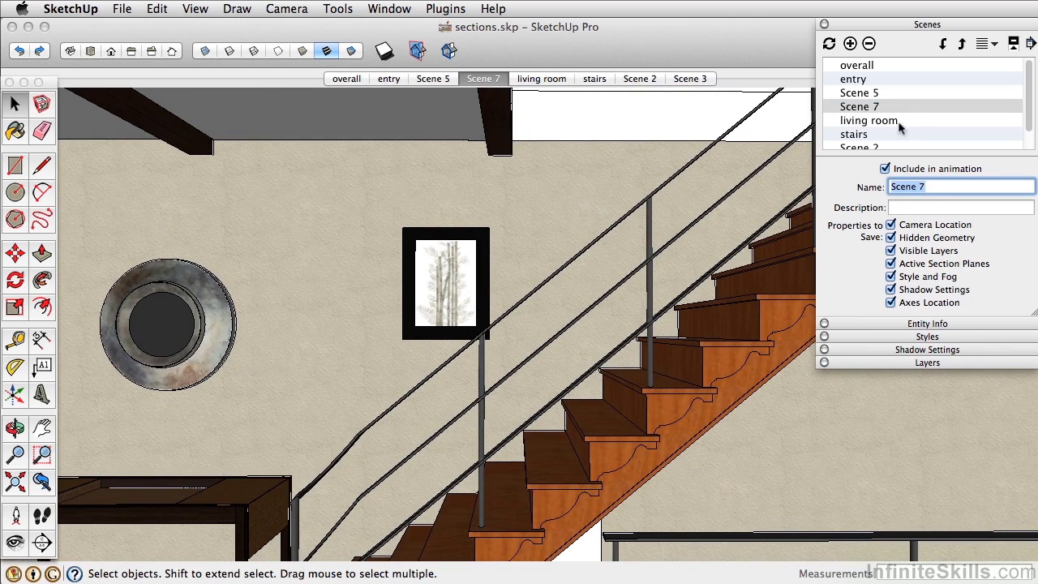
{"action": "type", "text": "looking at stairs"}
{"action": "key", "text": "Return"}
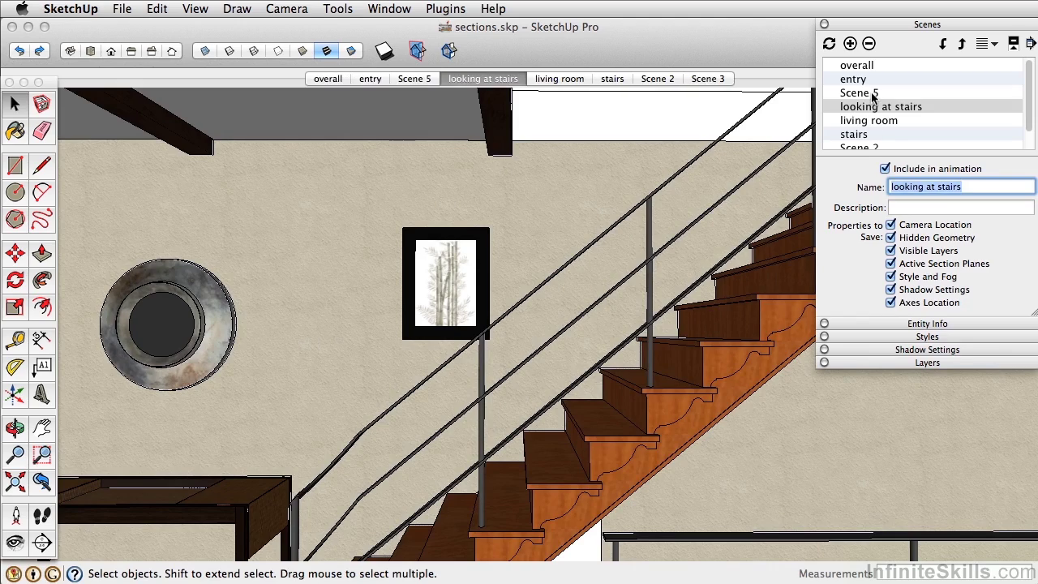
{"action": "left_click", "coordinate": [873, 94]}
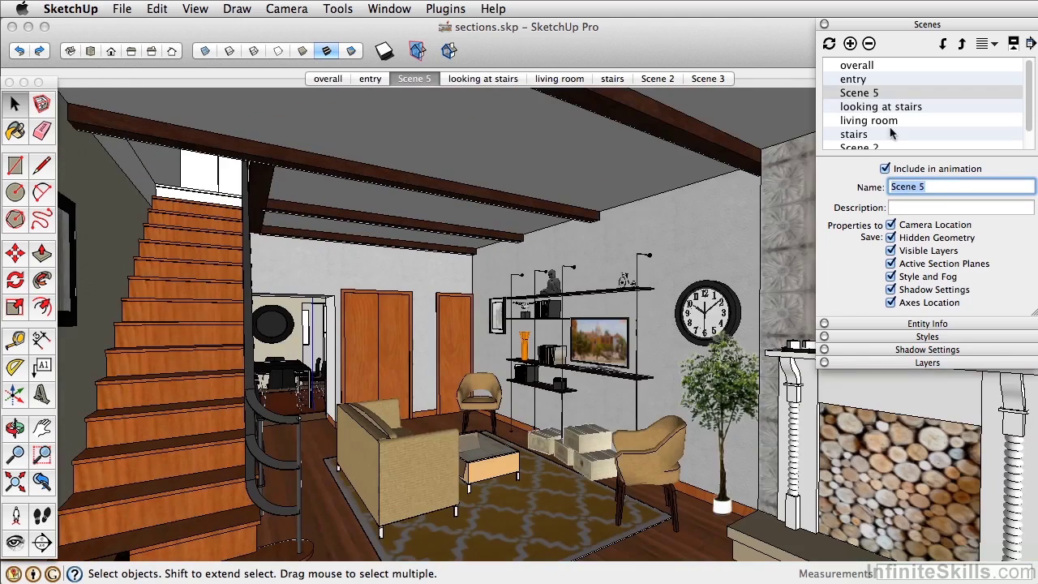
{"action": "type", "text": "bookshelf"}
{"action": "key", "text": "Return"}
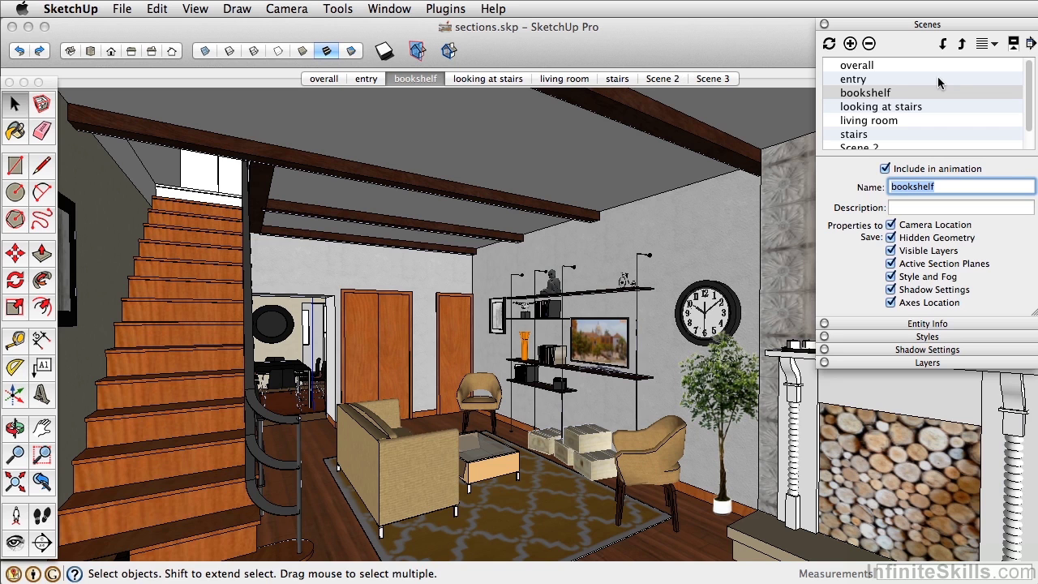
Place a horizontal section plane on a face at bookshelf shelf height.
{"action": "left_click", "coordinate": [43, 548]}
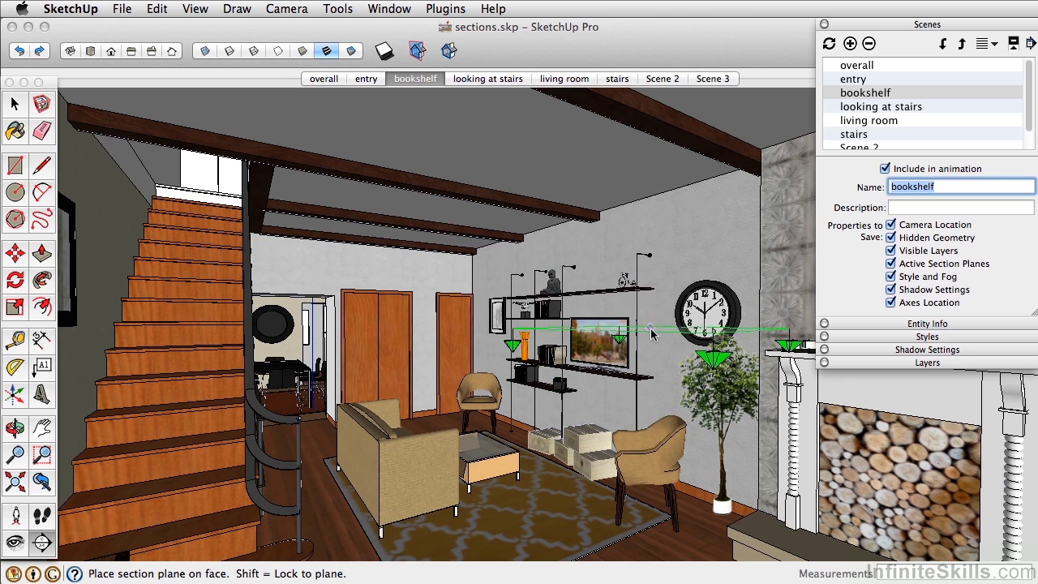
{"action": "left_click", "coordinate": [654, 379]}
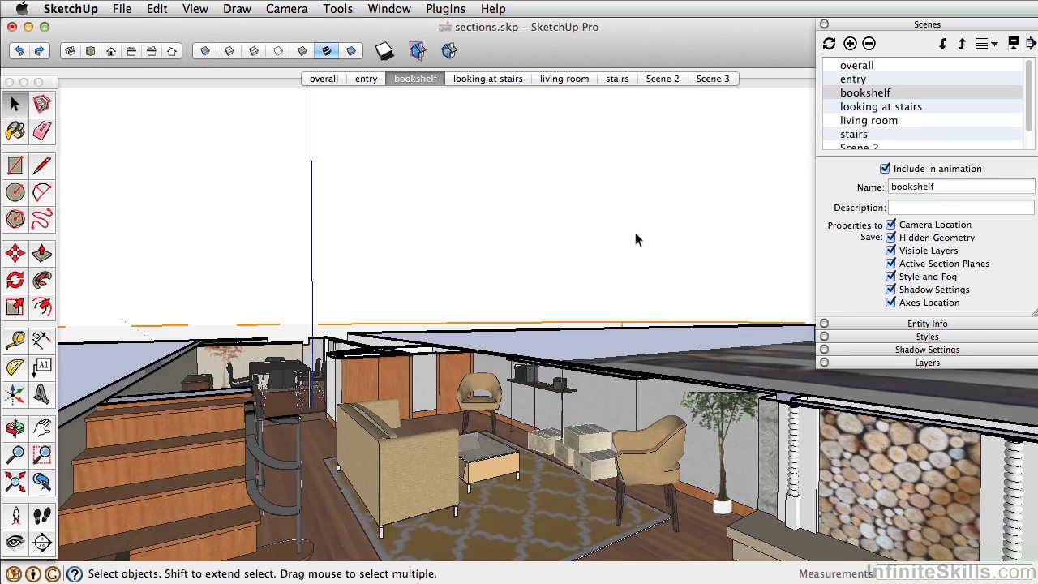
From an aerial view, move the horizontal section plane about 2' 6 7/8" to expose the floor plan.
{"action": "middle_click_drag", "start_coordinate": [636, 232], "coordinate": [556, 367]}
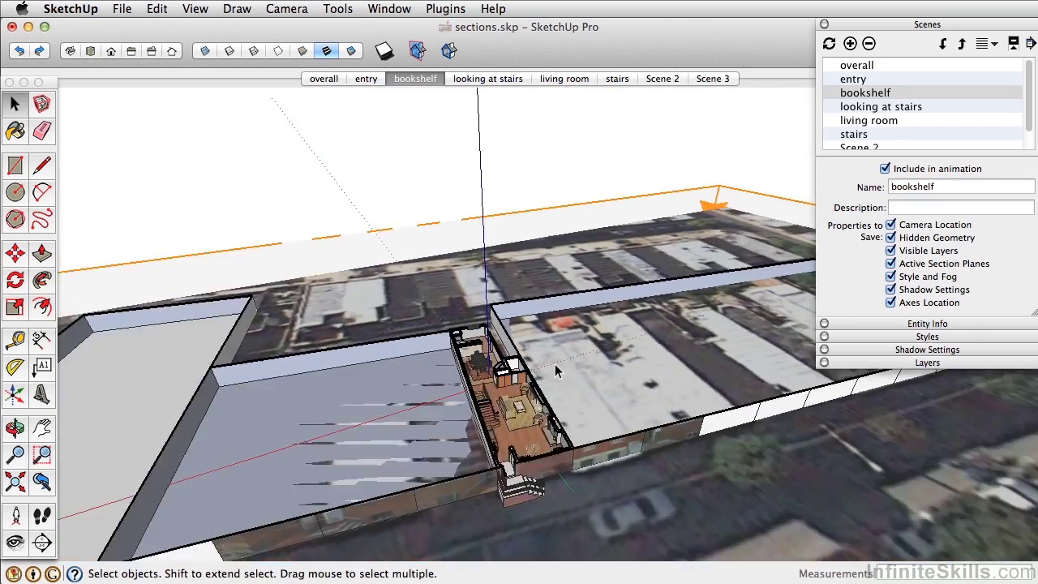
{"action": "scroll", "coordinate": [556, 371], "scroll_direction": "down", "scroll_amount": 6}
{"action": "left_click", "coordinate": [661, 255]}
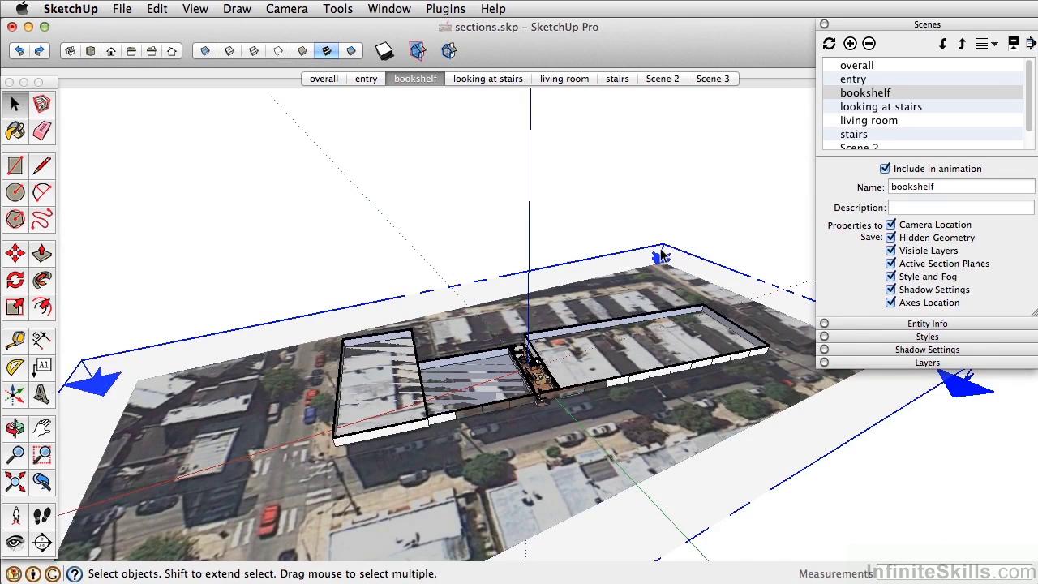
{"action": "scroll", "coordinate": [487, 325], "scroll_direction": "up", "scroll_amount": 8}
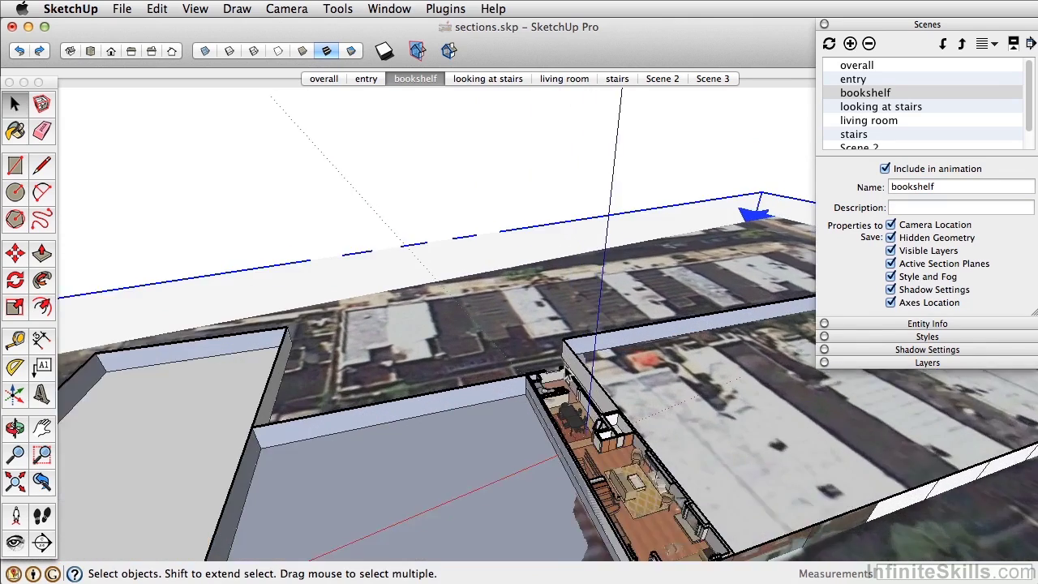
{"action": "middle_click_drag", "start_coordinate": [487, 326], "coordinate": [447, 267]}
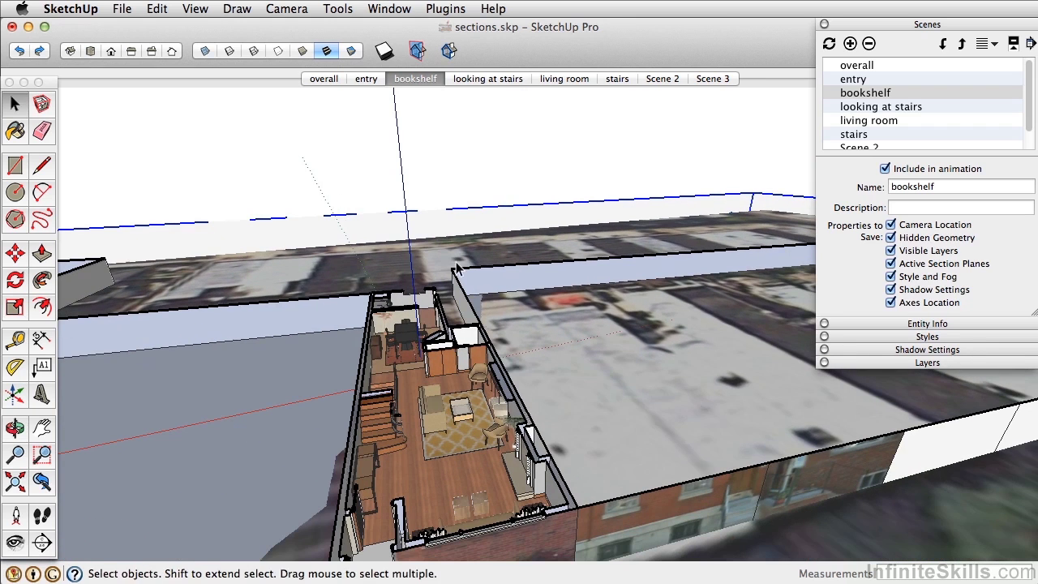
{"action": "key", "text": "m"}
{"action": "left_click", "coordinate": [443, 222]}
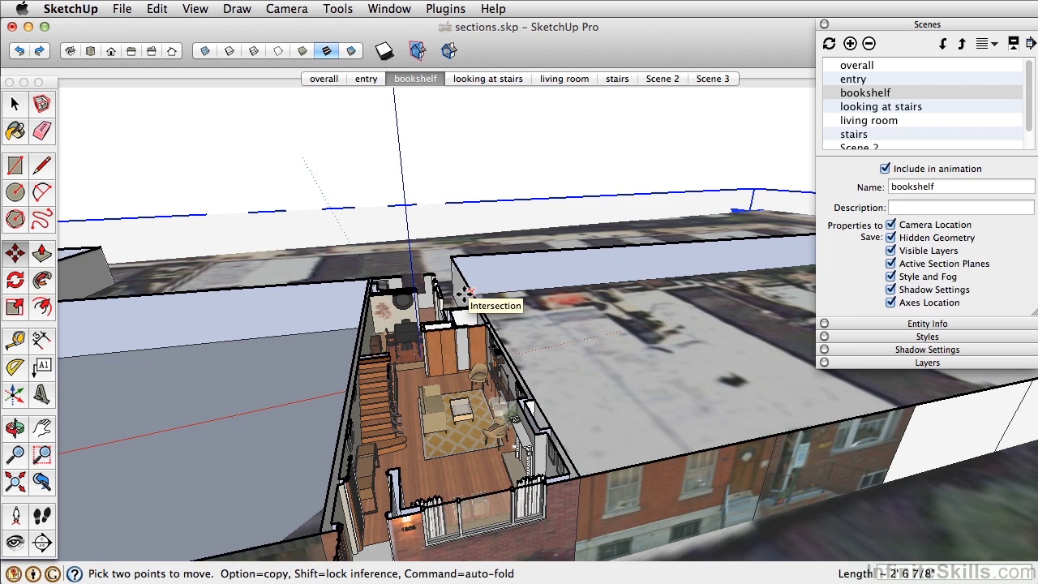
Look through the section plane's context menu and the View menu without changing anything.
{"action": "key", "text": "space"}
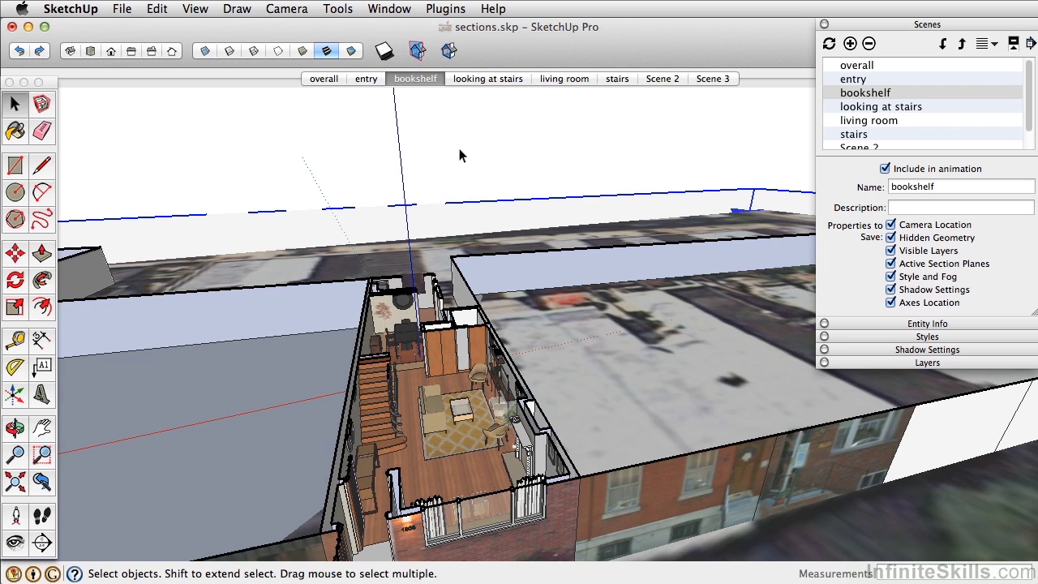
{"action": "right_click", "coordinate": [483, 204]}
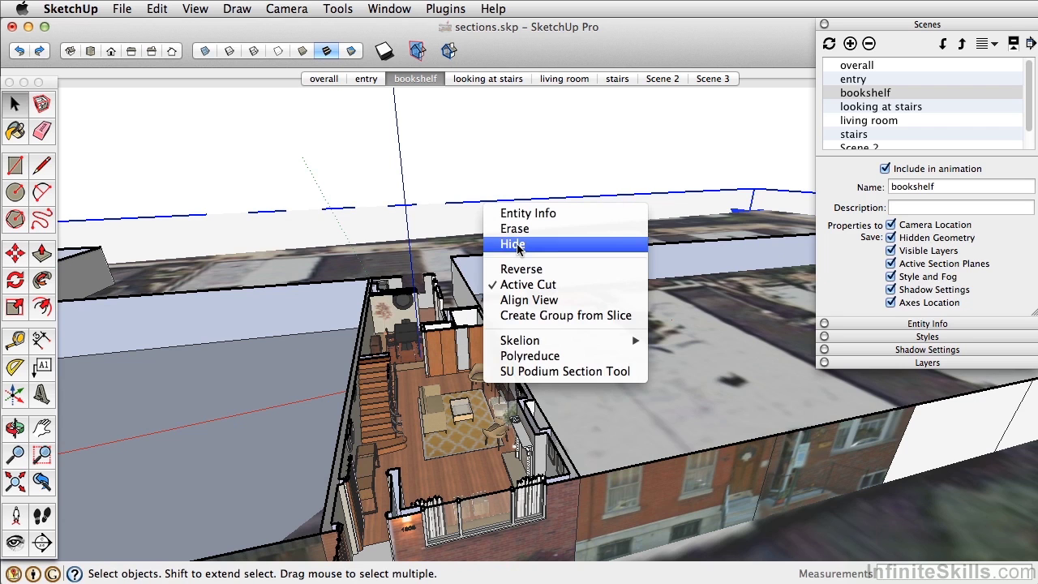
{"action": "left_click", "coordinate": [201, 10]}
{"action": "left_click", "coordinate": [197, 10]}
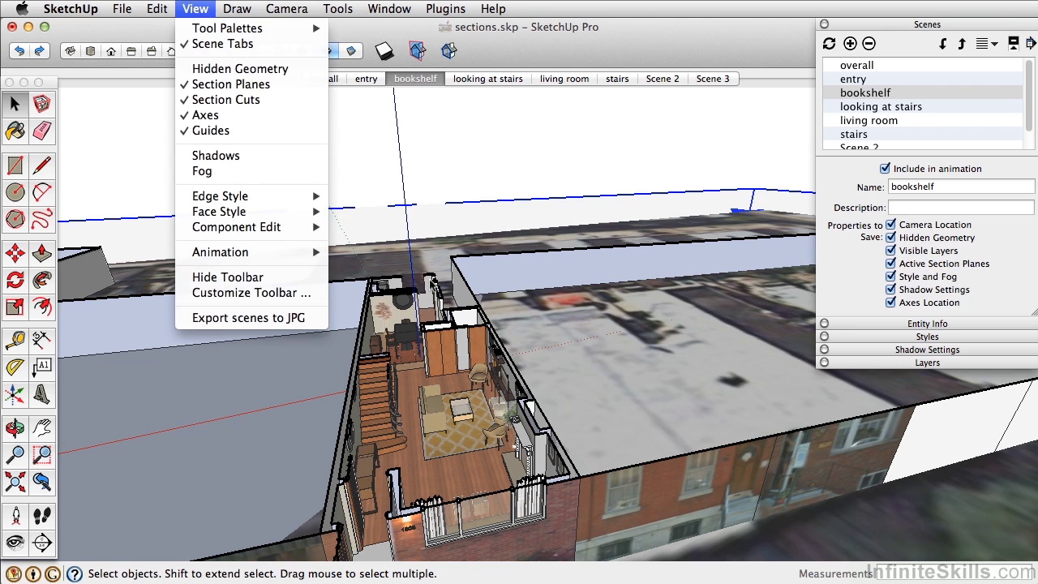
{"action": "left_click", "coordinate": [503, 52]}
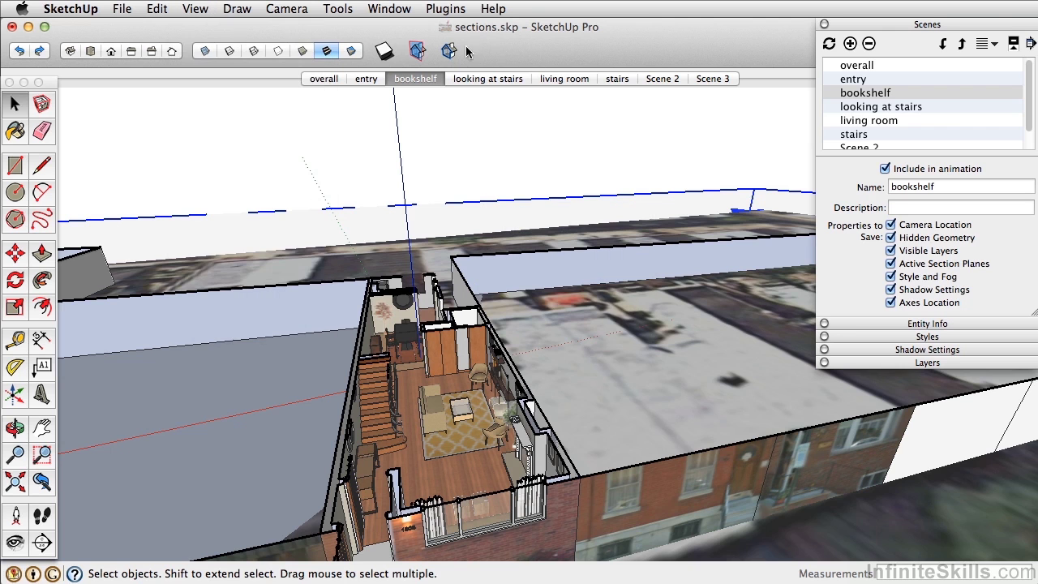
Toggle Section Display and Section Cut, ending with the cut on and plane outlines hidden.
{"action": "left_click", "coordinate": [419, 52]}
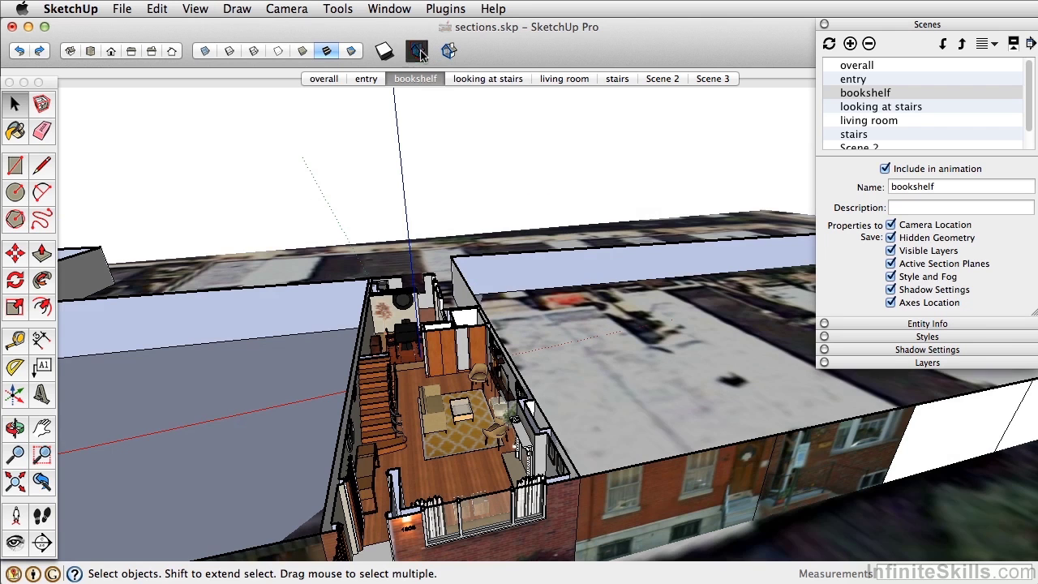
{"action": "left_click", "coordinate": [418, 52]}
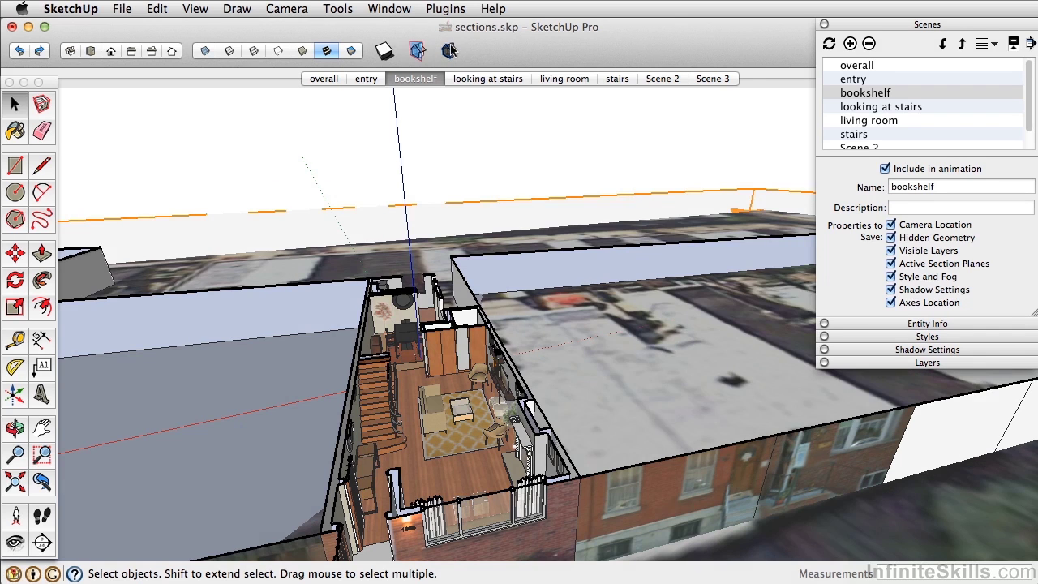
{"action": "left_click", "coordinate": [450, 50]}
{"action": "left_click", "coordinate": [450, 50]}
{"action": "left_click", "coordinate": [419, 52]}
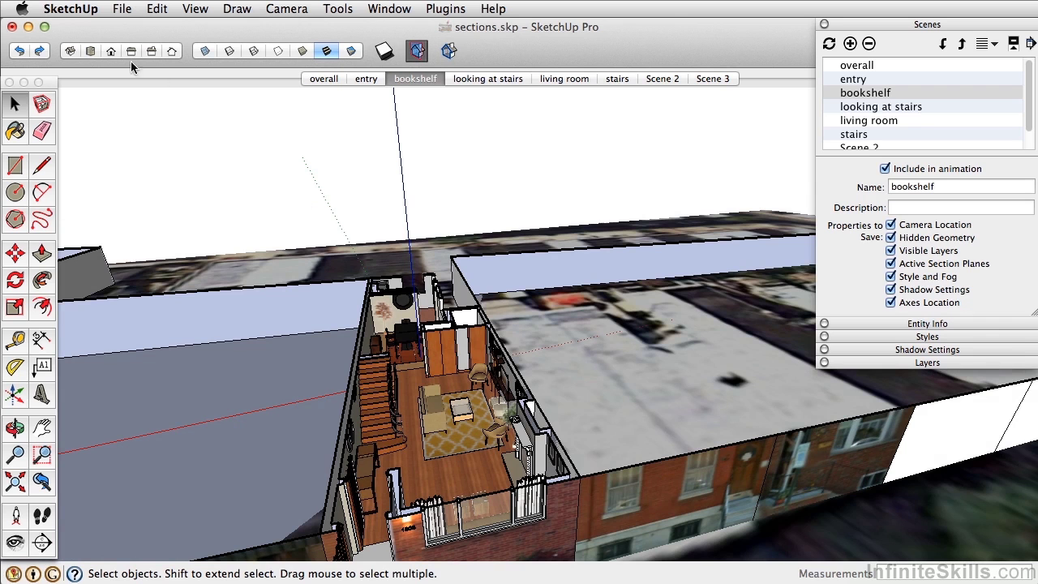
Switch to Top view, zoom in on the first-floor plan, and set the camera to Parallel Projection.
{"action": "left_click", "coordinate": [91, 51]}
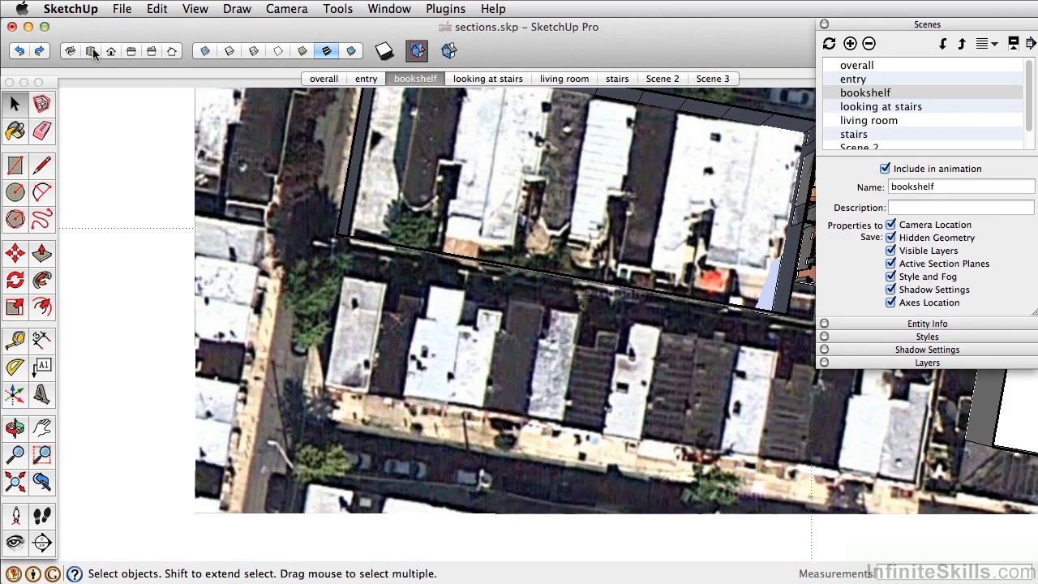
{"action": "middle_click_drag", "start_coordinate": [594, 301], "coordinate": [416, 354], "text": "shift"}
{"action": "scroll", "coordinate": [417, 354], "scroll_direction": "up", "scroll_amount": 6}
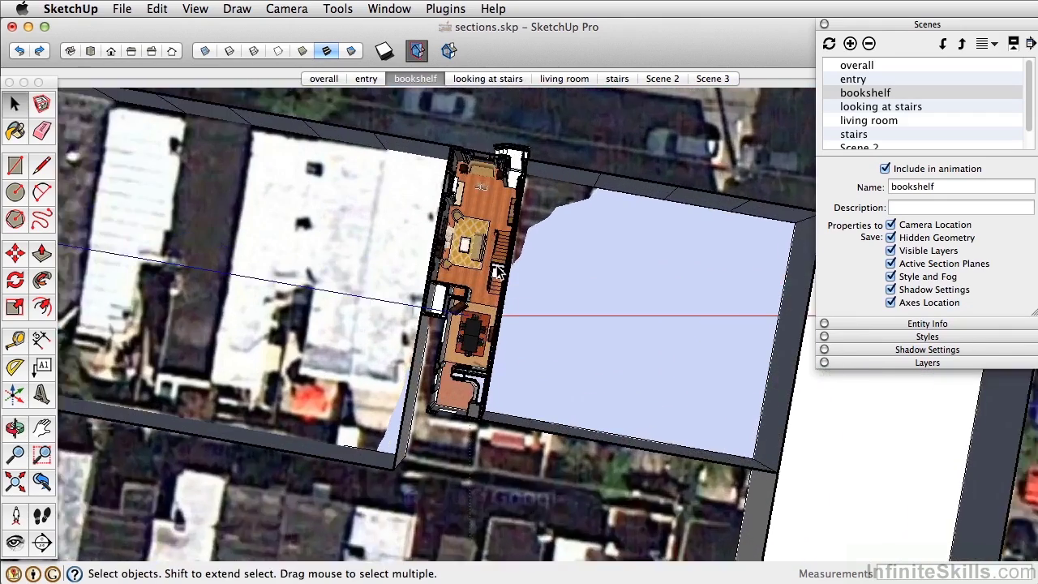
{"action": "middle_click_drag", "start_coordinate": [486, 308], "coordinate": [512, 269], "text": "shift"}
{"action": "scroll", "coordinate": [513, 269], "scroll_direction": "up", "scroll_amount": 5}
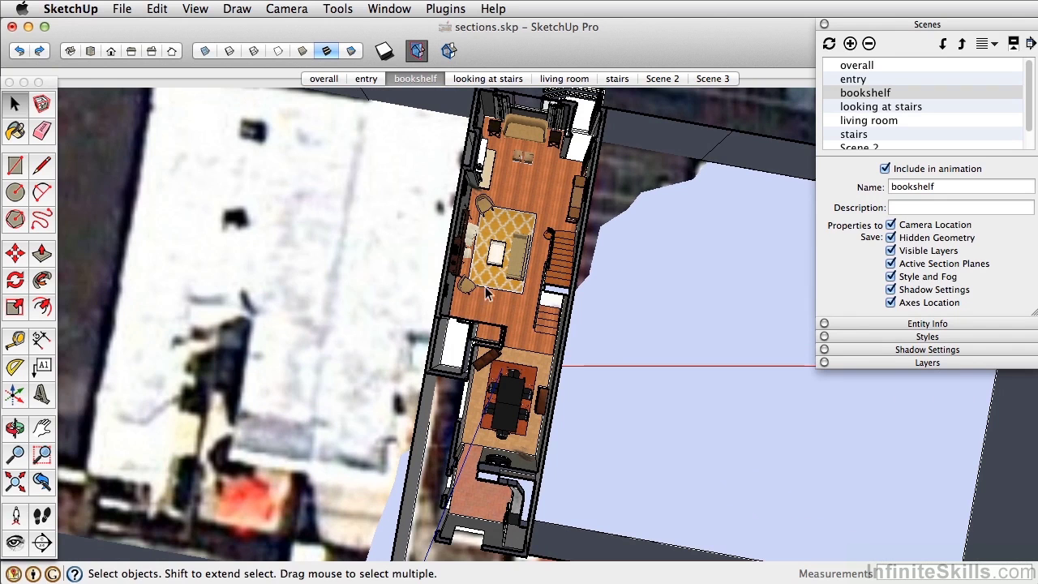
{"action": "left_click", "coordinate": [279, 12]}
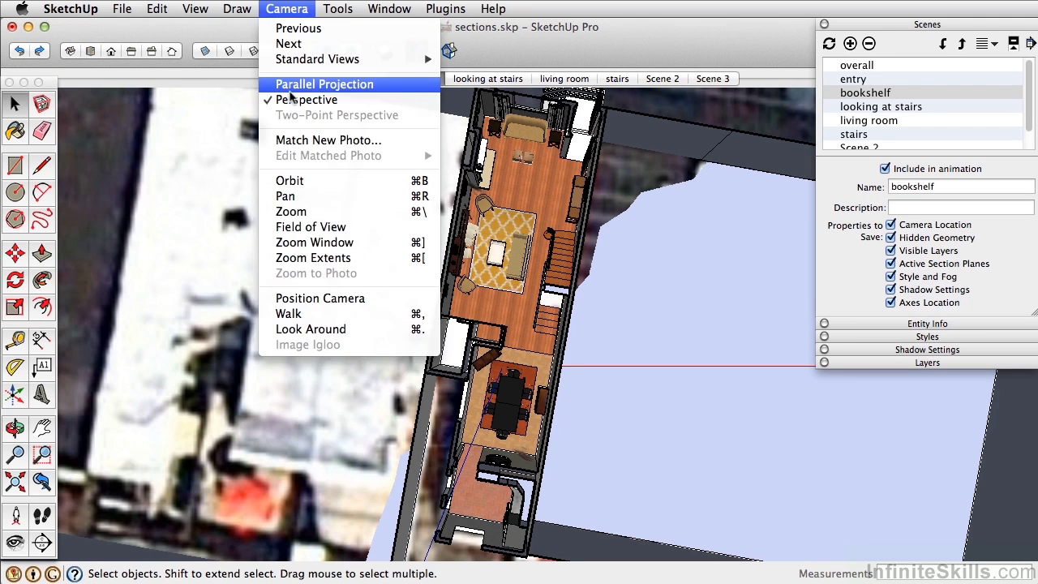
{"action": "left_click", "coordinate": [292, 87]}
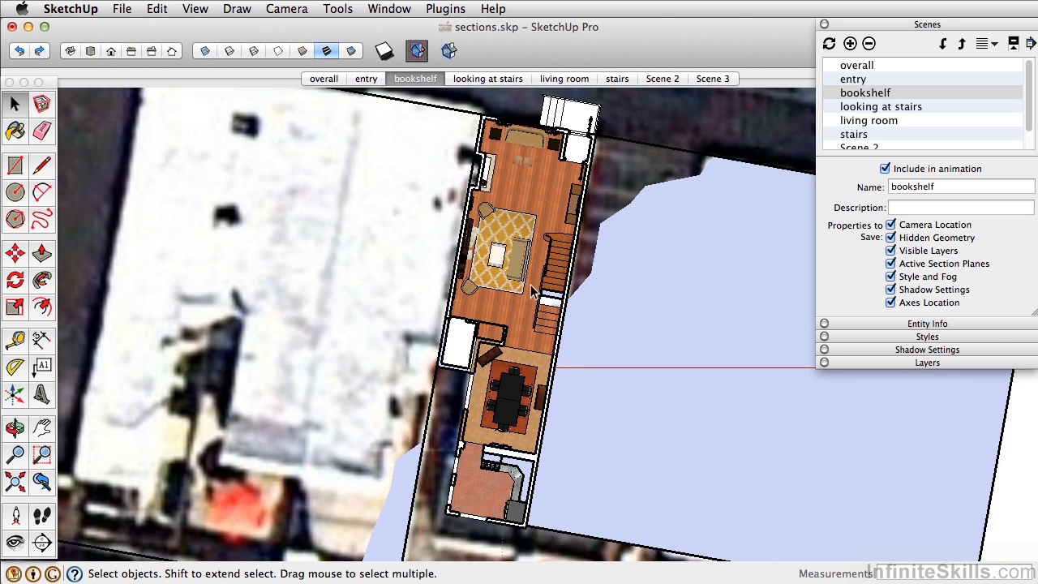
{"action": "mouse_move", "coordinate": [529, 292]}
{"action": "middle_mouse_down"}
{"action": "mouse_move", "coordinate": [527, 280]}
{"action": "mouse_move", "coordinate": [526, 288]}
{"action": "middle_mouse_up"}
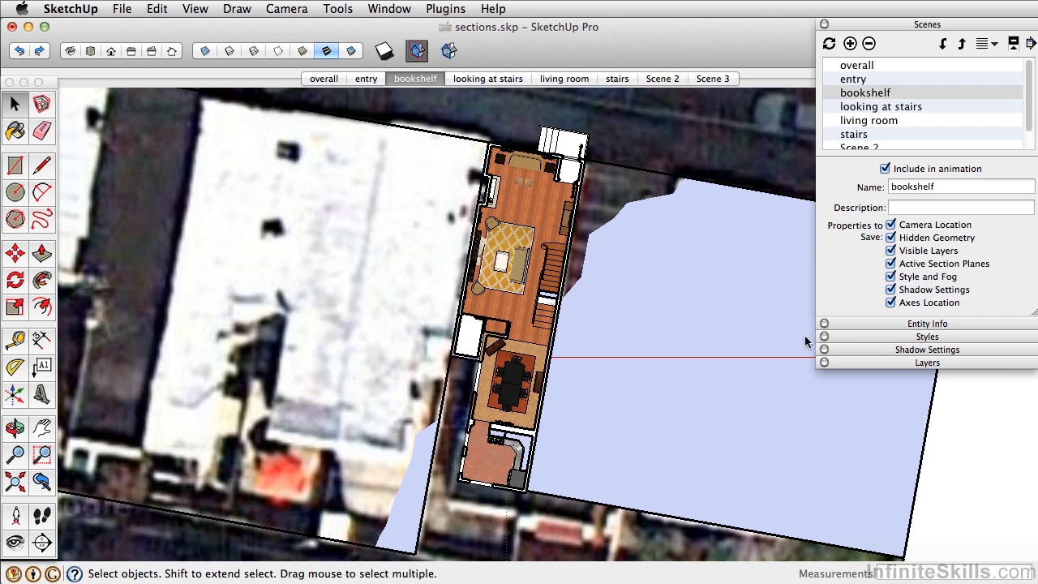
Hide the Google Earth Terrain and Google Earth Snaps layers in the Layers tray.
{"action": "left_click", "coordinate": [871, 363]}
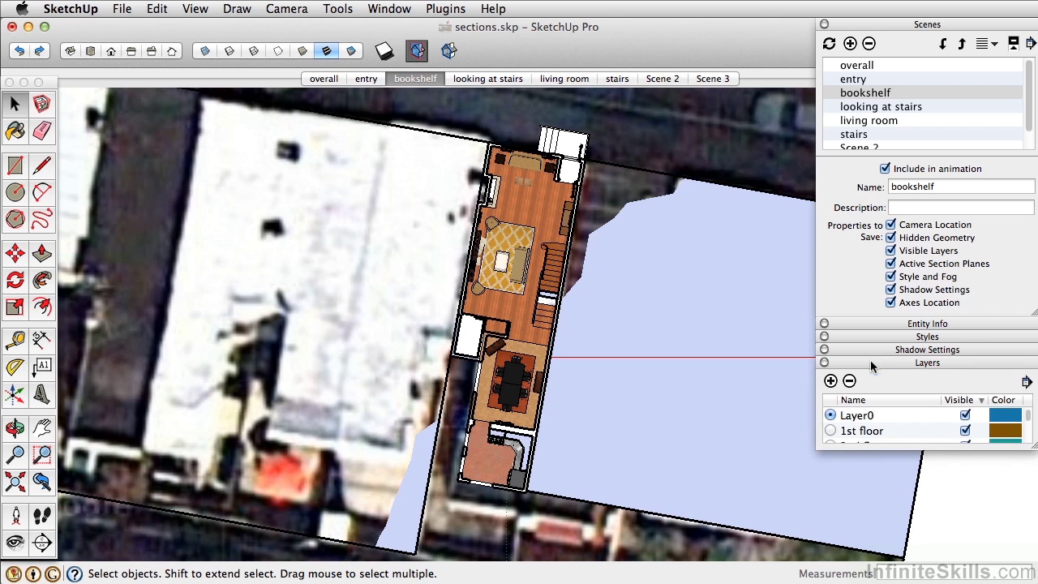
{"action": "left_click_drag", "start_coordinate": [1034, 456], "coordinate": [1030, 568]}
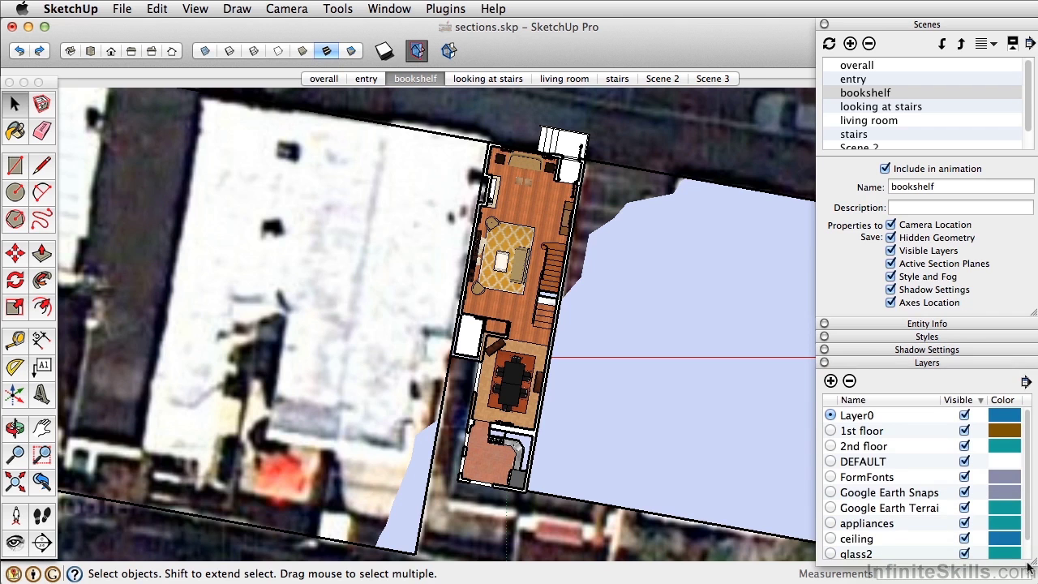
{"action": "left_click", "coordinate": [965, 507]}
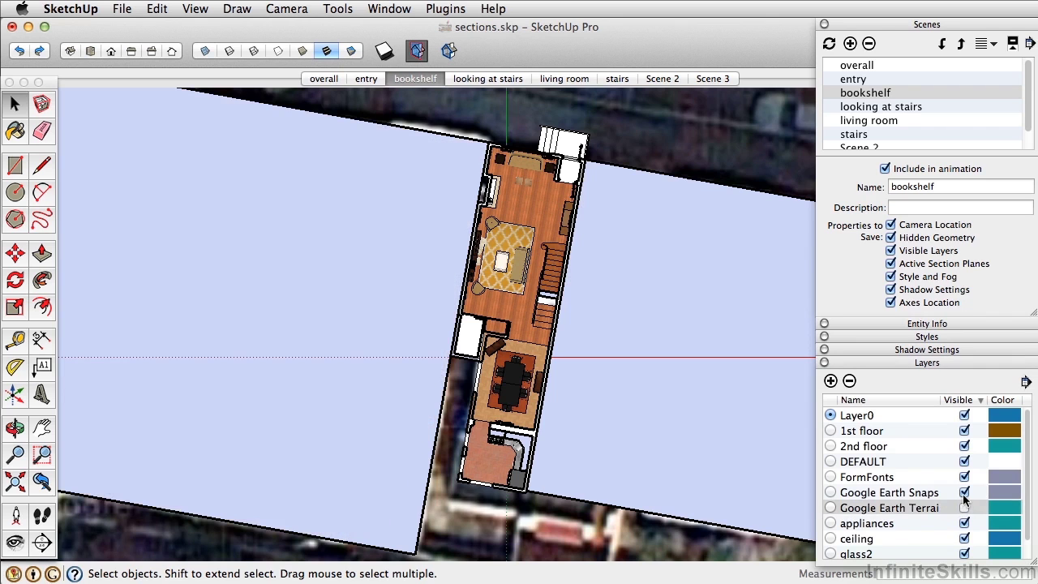
{"action": "left_click", "coordinate": [965, 492]}
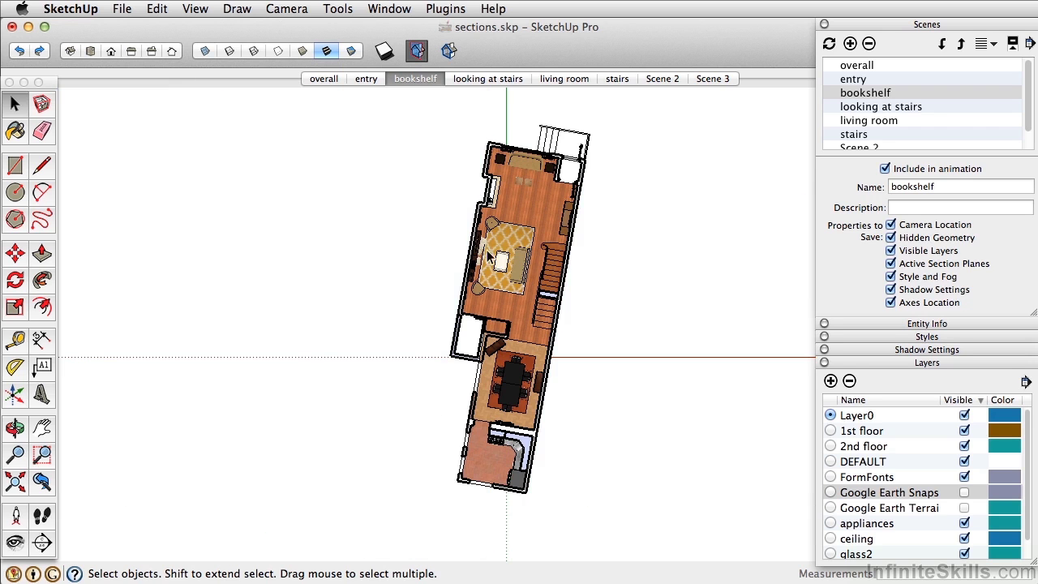
Save the plan view as scene '1st floor plan' and move it to the top of the scene list.
{"action": "middle_click_drag", "start_coordinate": [523, 256], "coordinate": [519, 260]}
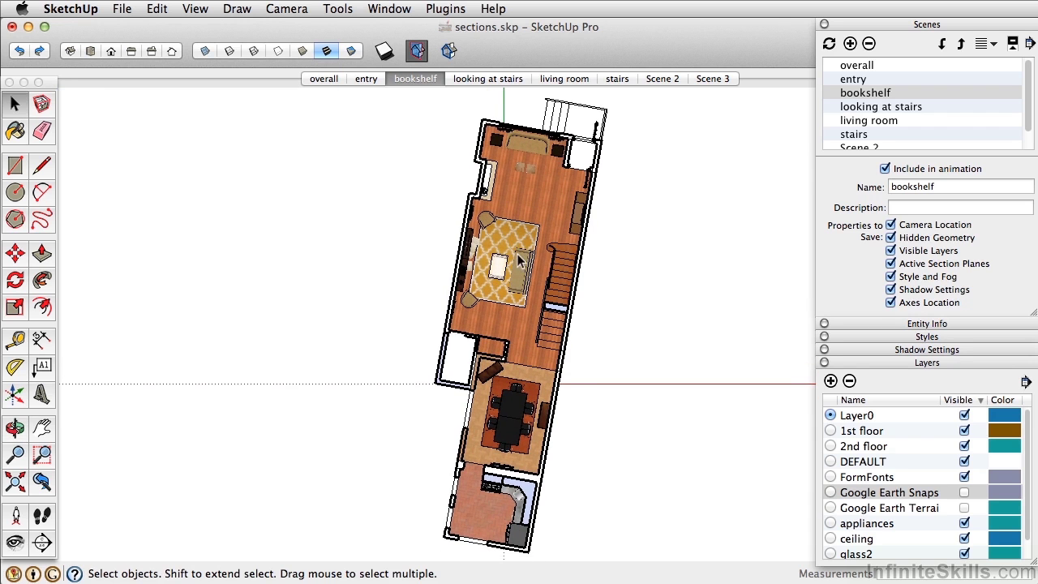
{"action": "left_click", "coordinate": [850, 44]}
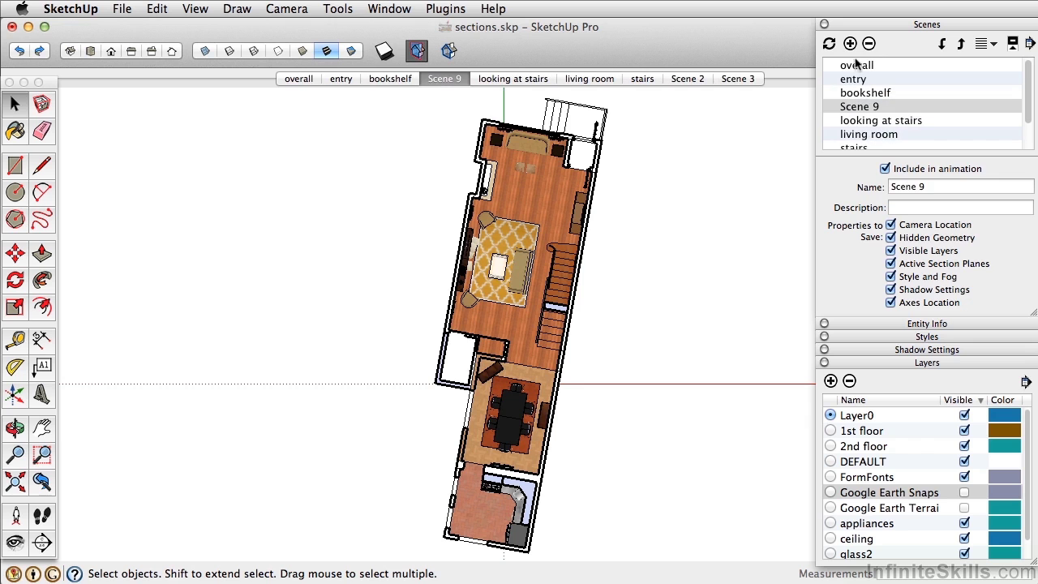
{"action": "triple_click", "coordinate": [919, 187]}
{"action": "type", "text": "1st floor plan"}
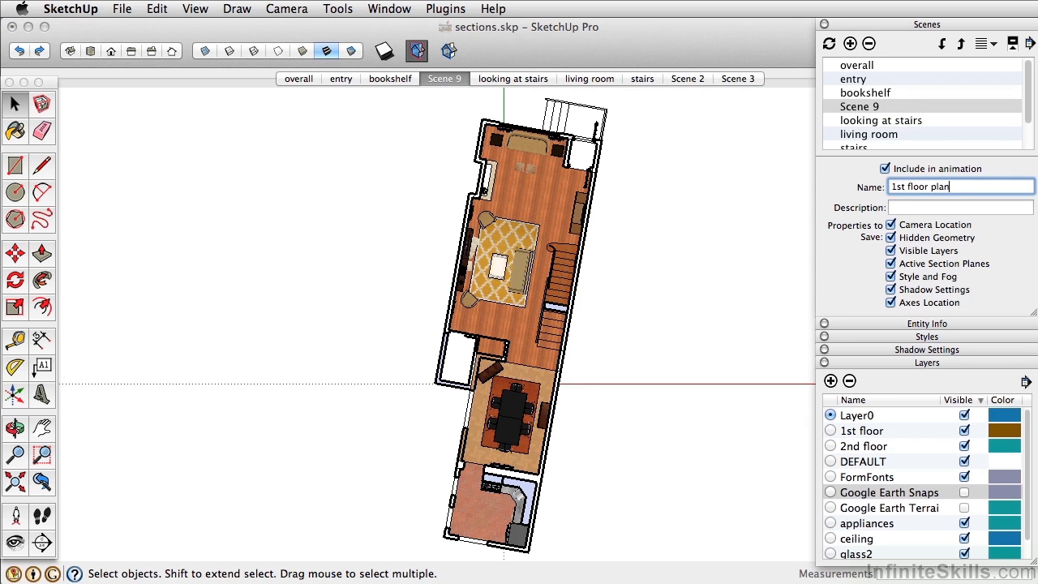
{"action": "key", "text": "Return"}
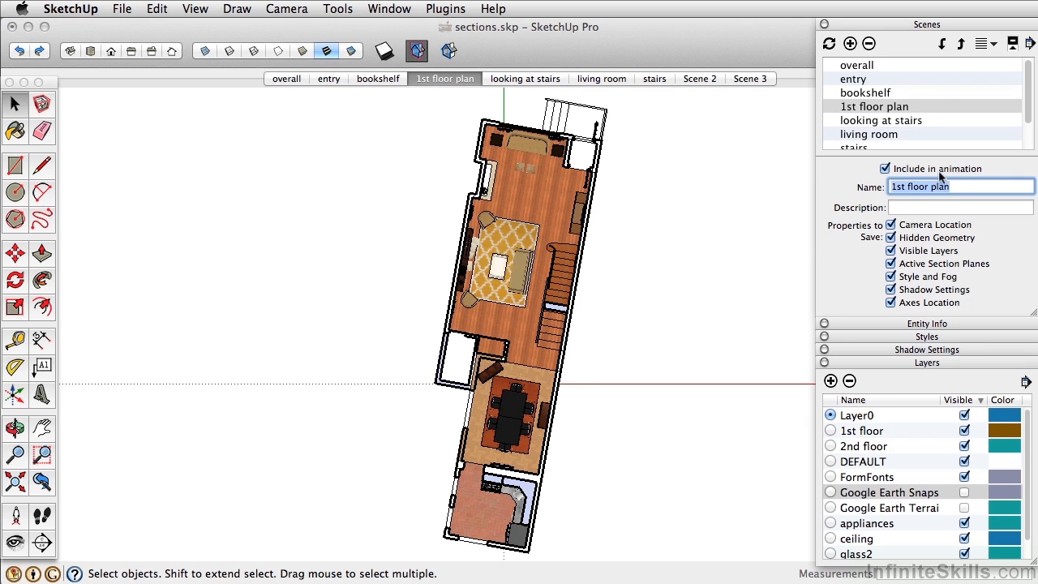
{"action": "left_click", "coordinate": [962, 45]}
{"action": "left_click", "coordinate": [962, 45]}
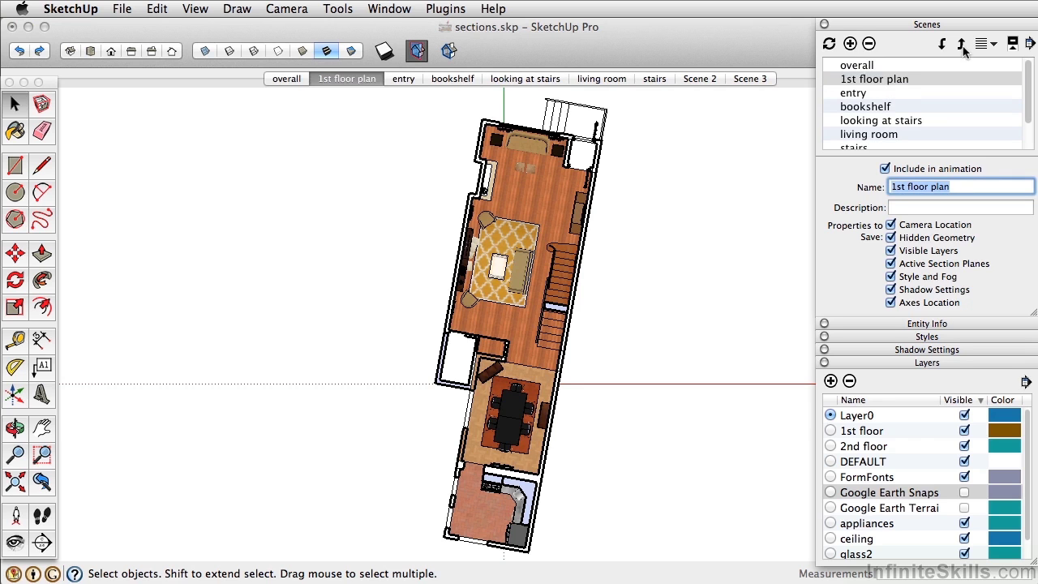
{"action": "left_click", "coordinate": [963, 45]}
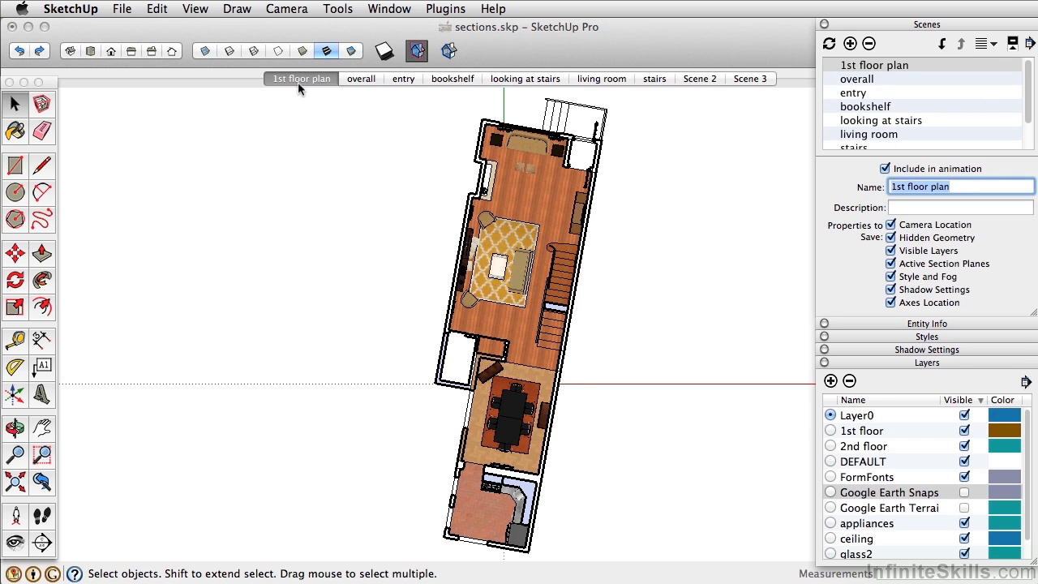
From a tilted 3D view, place a vertical section plane on the living-room wall and select it.
{"action": "middle_click_drag", "start_coordinate": [600, 348], "coordinate": [243, 167]}
{"action": "scroll", "coordinate": [200, 428], "scroll_direction": "up", "scroll_amount": 5}
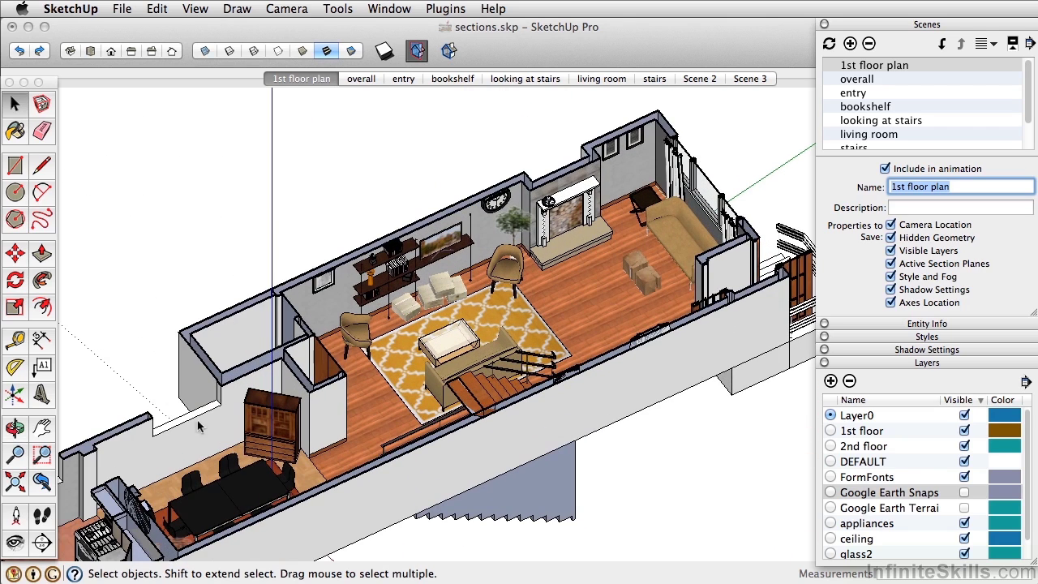
{"action": "left_click", "coordinate": [43, 543]}
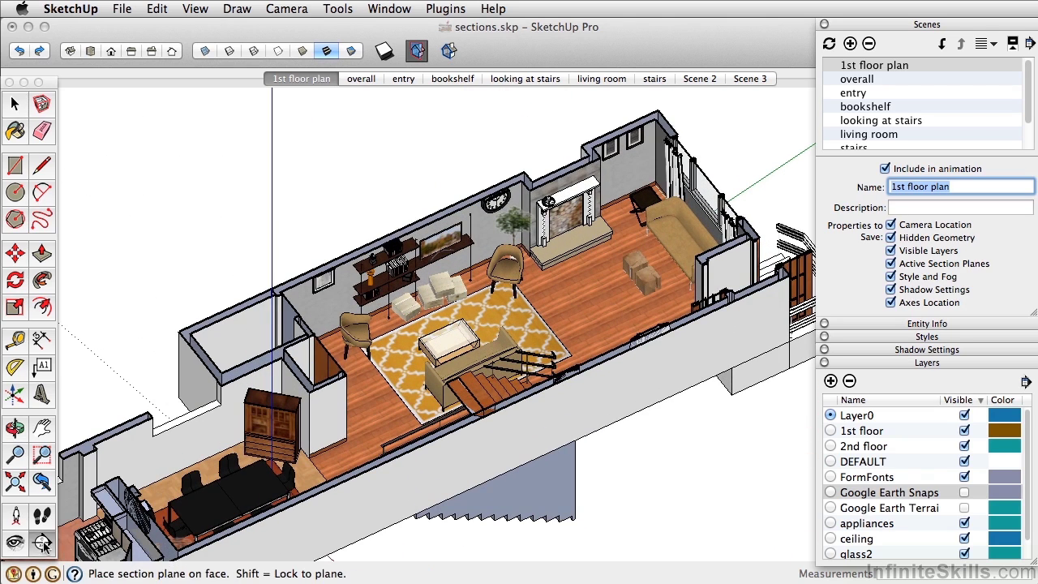
{"action": "scroll", "coordinate": [485, 230], "scroll_direction": "up", "scroll_amount": 4}
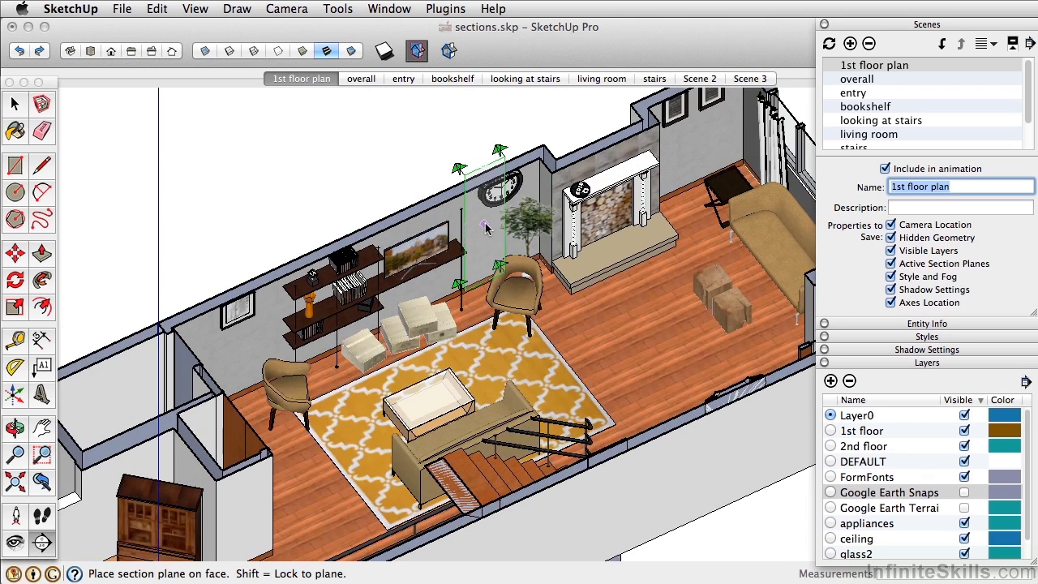
{"action": "middle_click_drag", "start_coordinate": [485, 229], "coordinate": [447, 229], "text": "shift"}
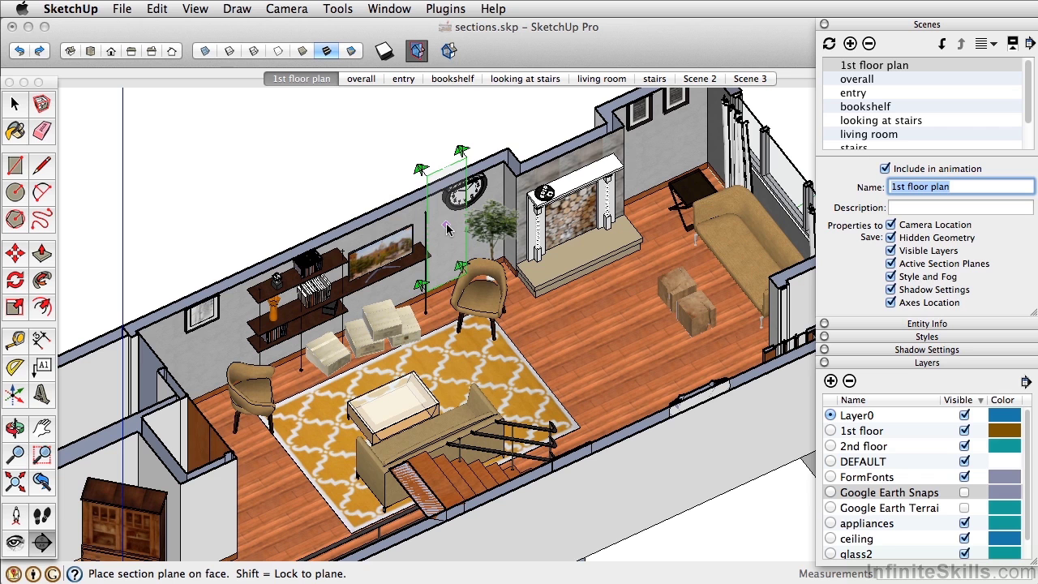
{"action": "left_click", "coordinate": [773, 236]}
{"action": "scroll", "coordinate": [594, 371], "scroll_direction": "down", "scroll_amount": 5}
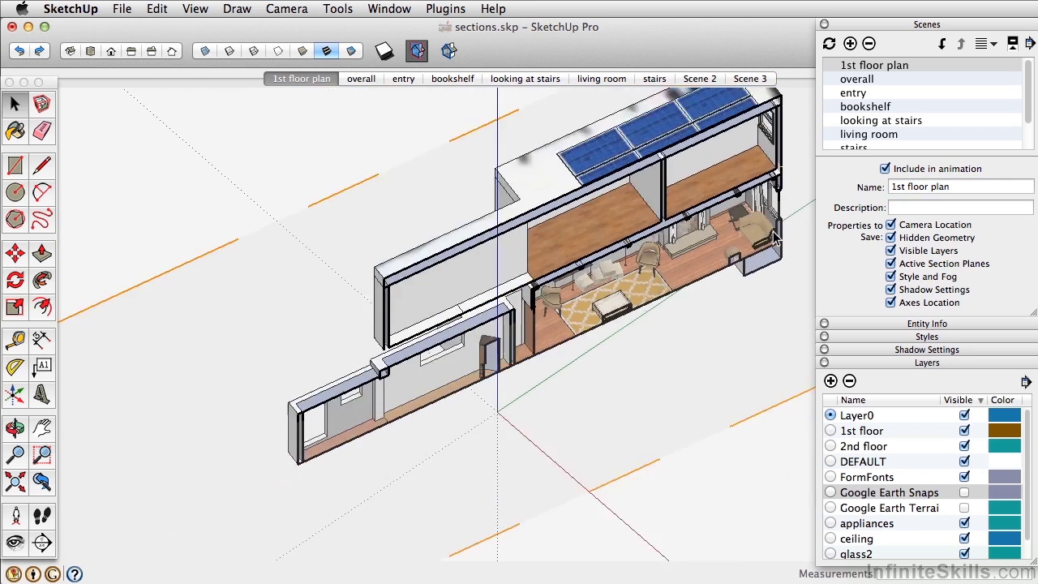
{"action": "middle_click_drag", "start_coordinate": [594, 371], "coordinate": [560, 383]}
{"action": "scroll", "coordinate": [511, 374], "scroll_direction": "up", "scroll_amount": 3}
{"action": "scroll", "coordinate": [559, 382], "scroll_direction": "up", "scroll_amount": 2}
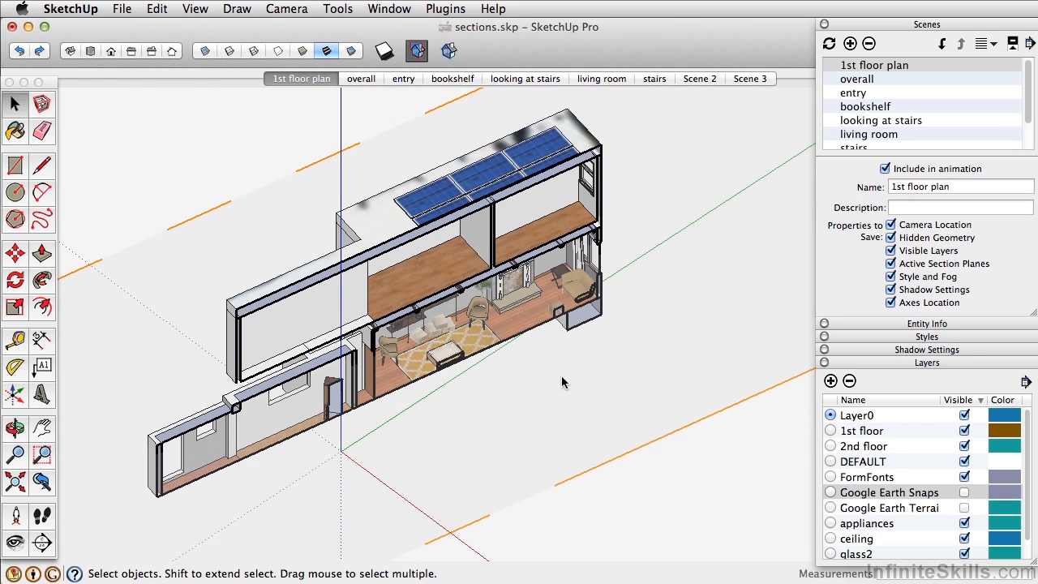
{"action": "left_click", "coordinate": [639, 447]}
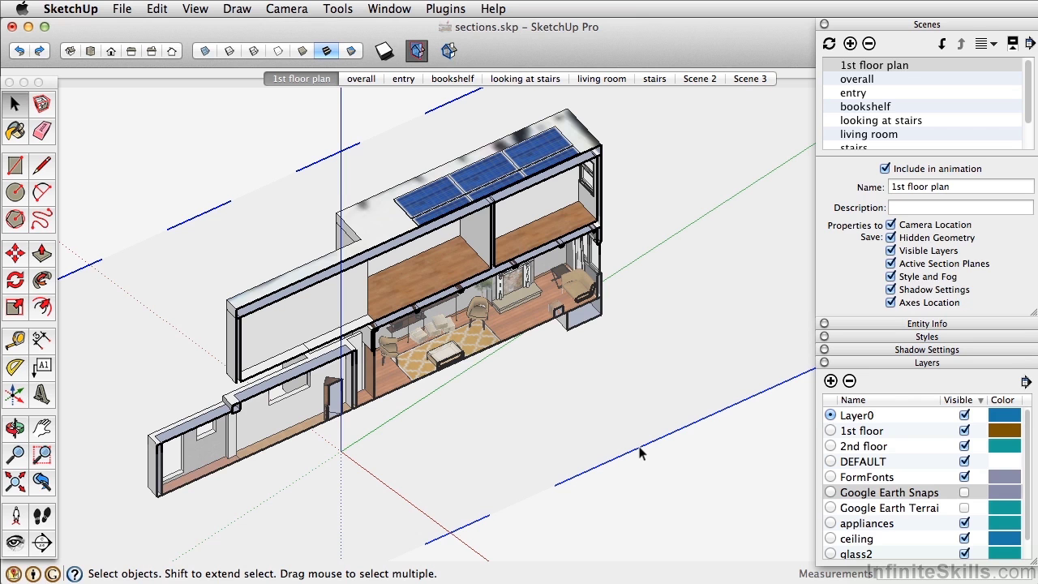
Reverse the section plane and orbit around until the cut-open interior faces the camera.
{"action": "right_click", "coordinate": [639, 450]}
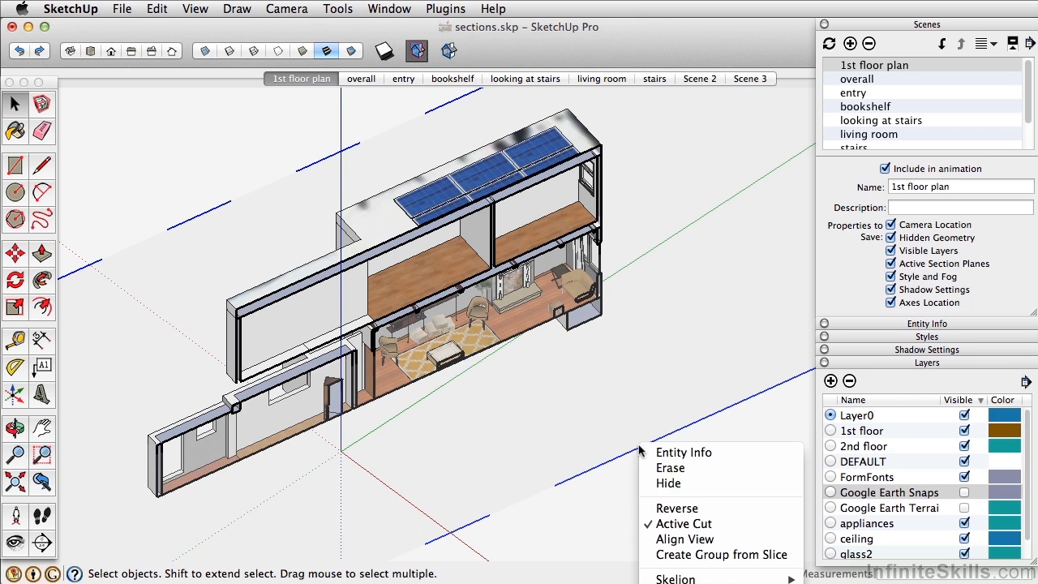
{"action": "left_click", "coordinate": [677, 508]}
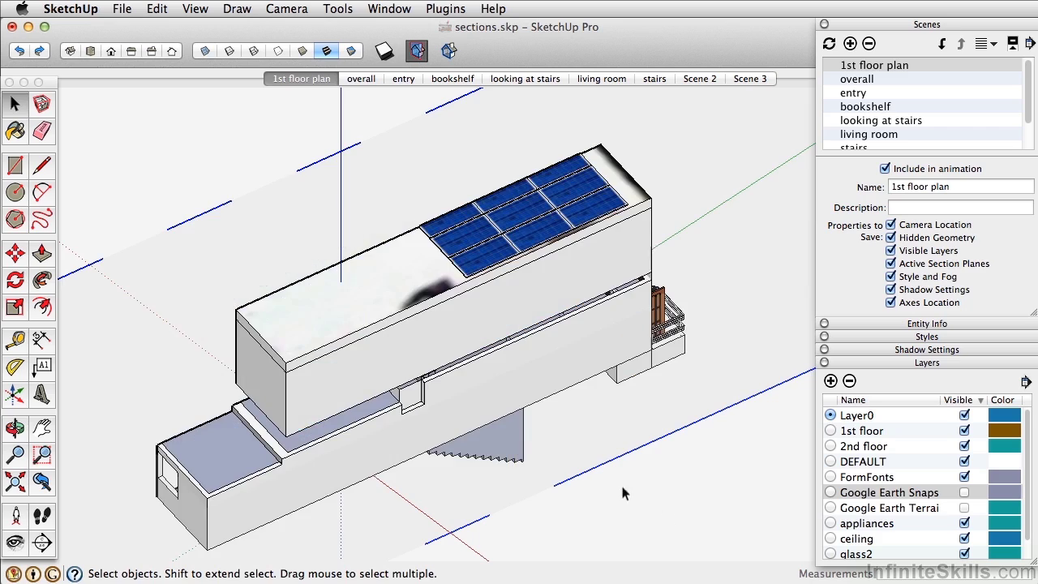
{"action": "middle_click_drag", "start_coordinate": [219, 402], "coordinate": [631, 359]}
{"action": "middle_click_drag", "start_coordinate": [642, 401], "coordinate": [202, 122]}
Keep Parallel Projection, Align View square to the section plane, and zoom in.
{"action": "left_click", "coordinate": [286, 9]}
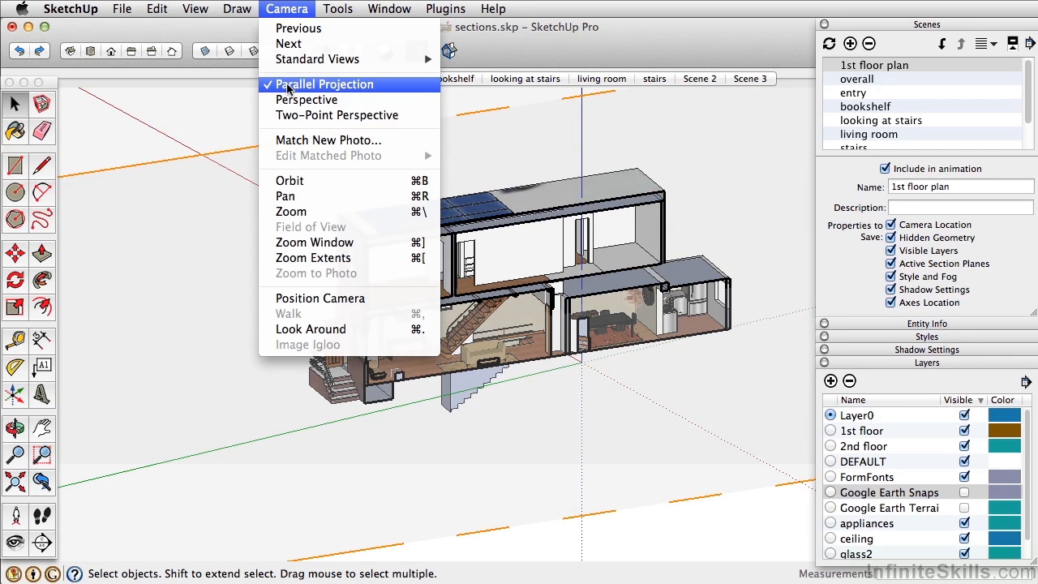
{"action": "left_click", "coordinate": [289, 86]}
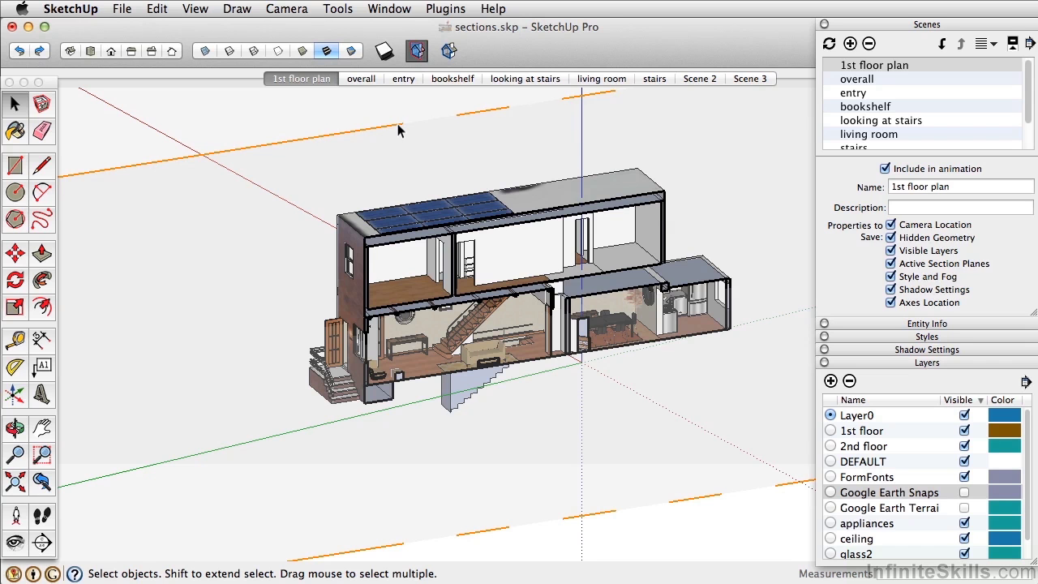
{"action": "left_click", "coordinate": [398, 125]}
{"action": "right_click", "coordinate": [398, 127]}
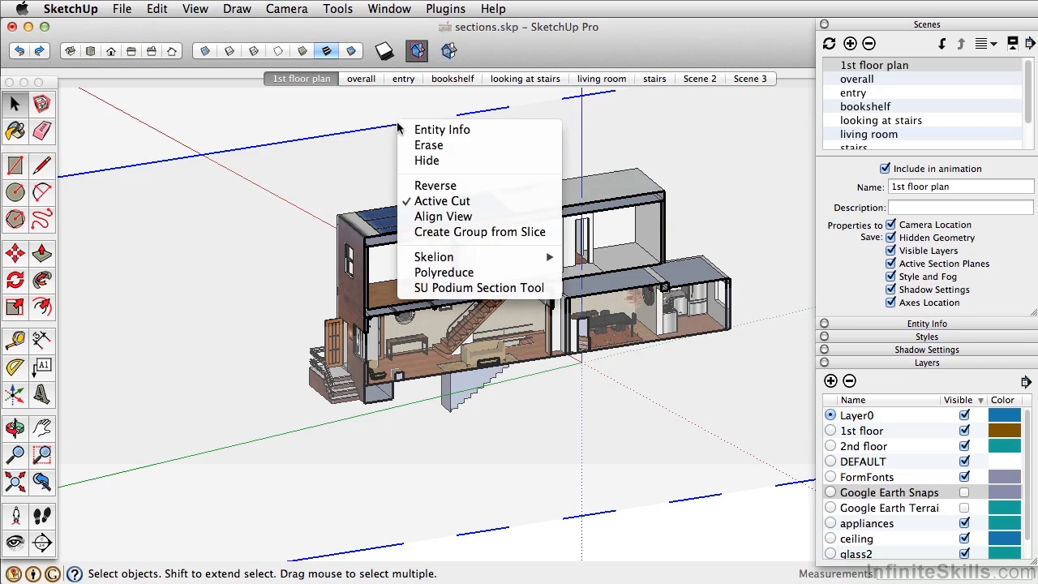
{"action": "left_click", "coordinate": [424, 218]}
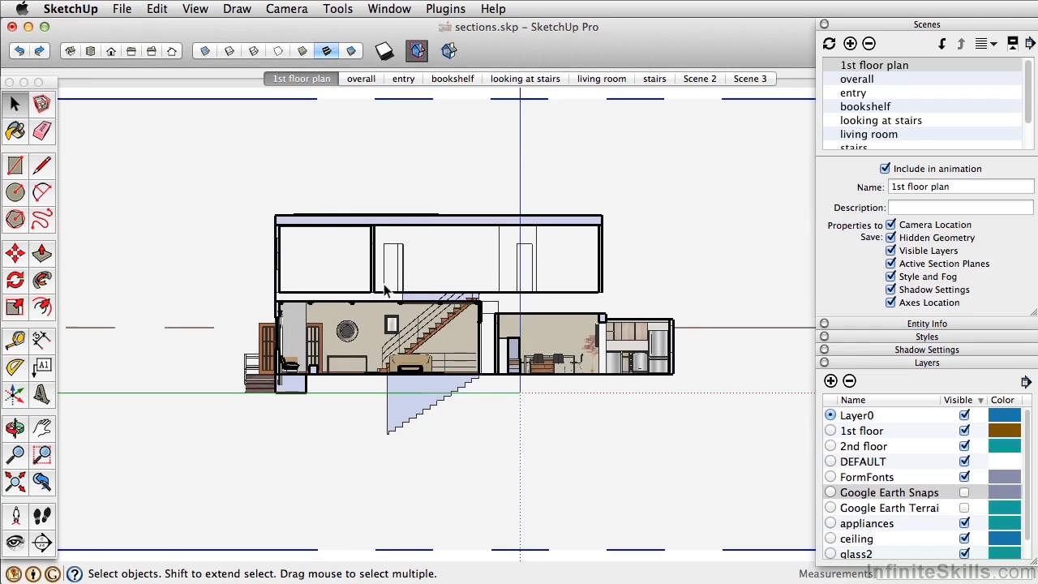
{"action": "scroll", "coordinate": [420, 361], "scroll_direction": "up", "scroll_amount": 5}
{"action": "scroll", "coordinate": [411, 361], "scroll_direction": "up", "scroll_amount": 2}
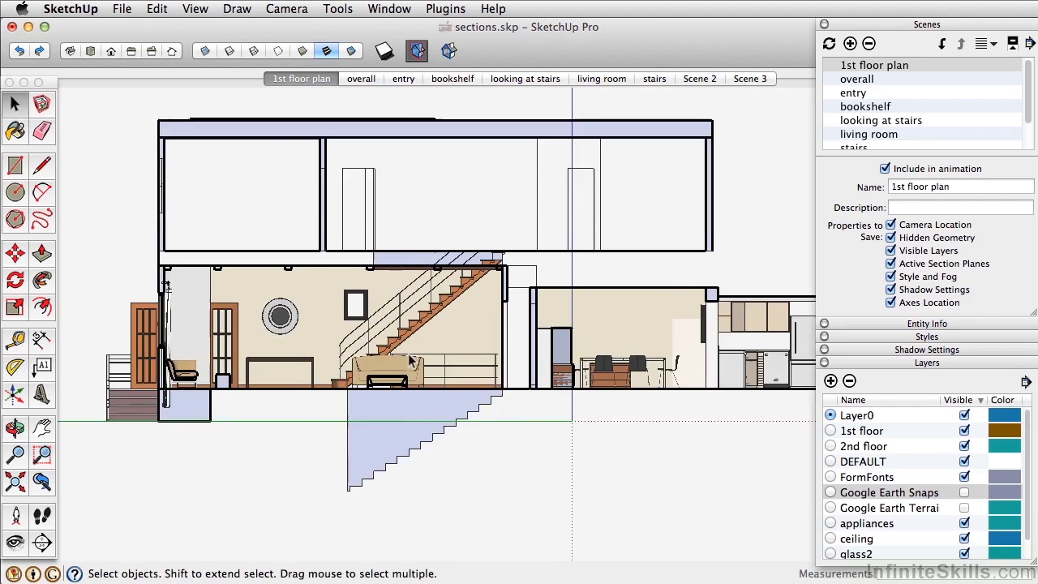
{"action": "scroll", "coordinate": [411, 361], "scroll_direction": "up", "scroll_amount": 3}
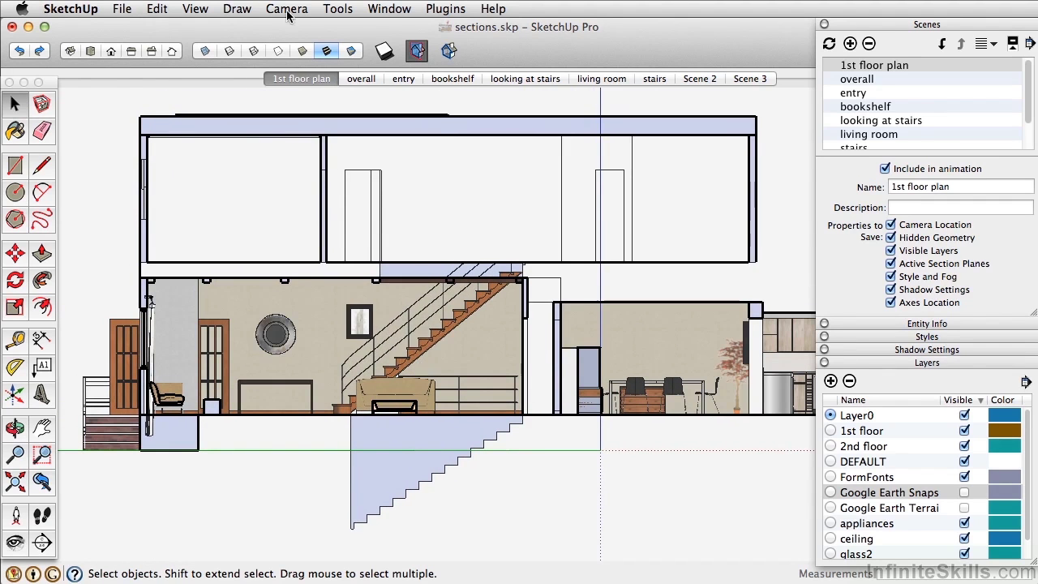
Toggle the camera to Perspective and back to Parallel Projection, then zoom in on the house.
{"action": "left_click", "coordinate": [288, 11]}
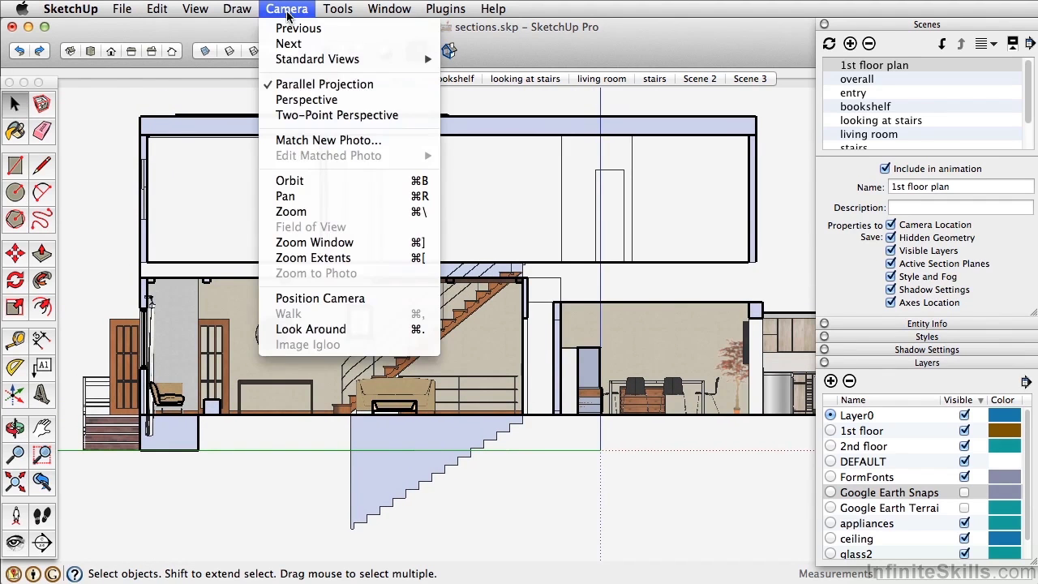
{"action": "left_click", "coordinate": [302, 105]}
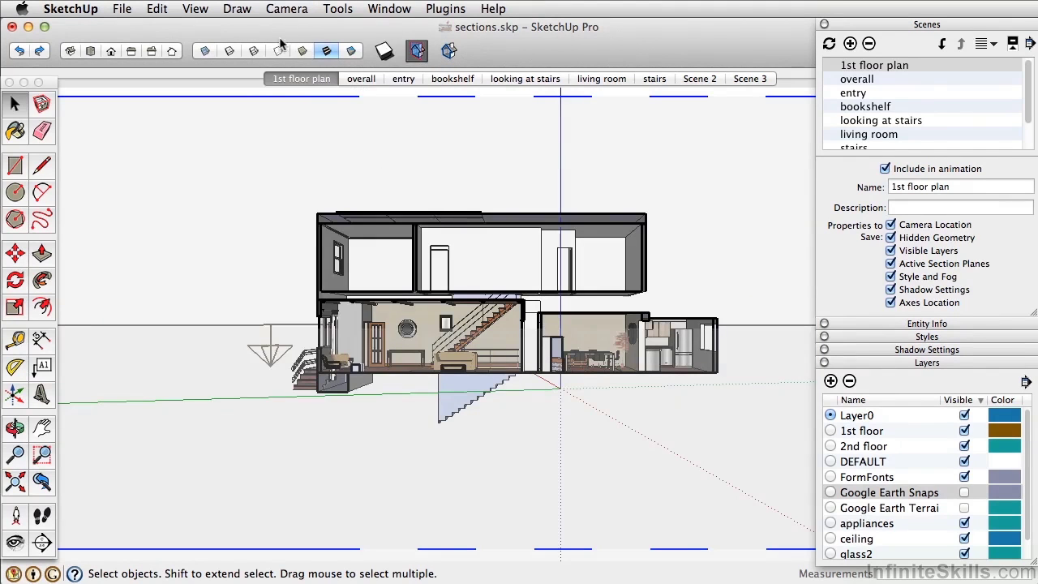
{"action": "left_click", "coordinate": [284, 9]}
{"action": "left_click", "coordinate": [299, 84]}
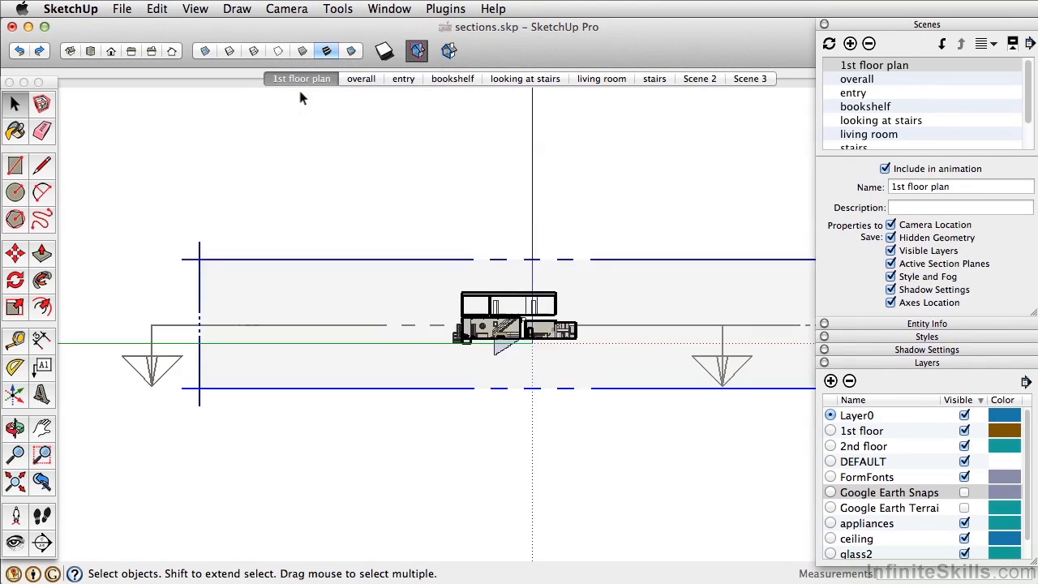
{"action": "scroll", "coordinate": [537, 339], "scroll_direction": "up", "scroll_amount": 5}
{"action": "scroll", "coordinate": [537, 339], "scroll_direction": "up", "scroll_amount": 5}
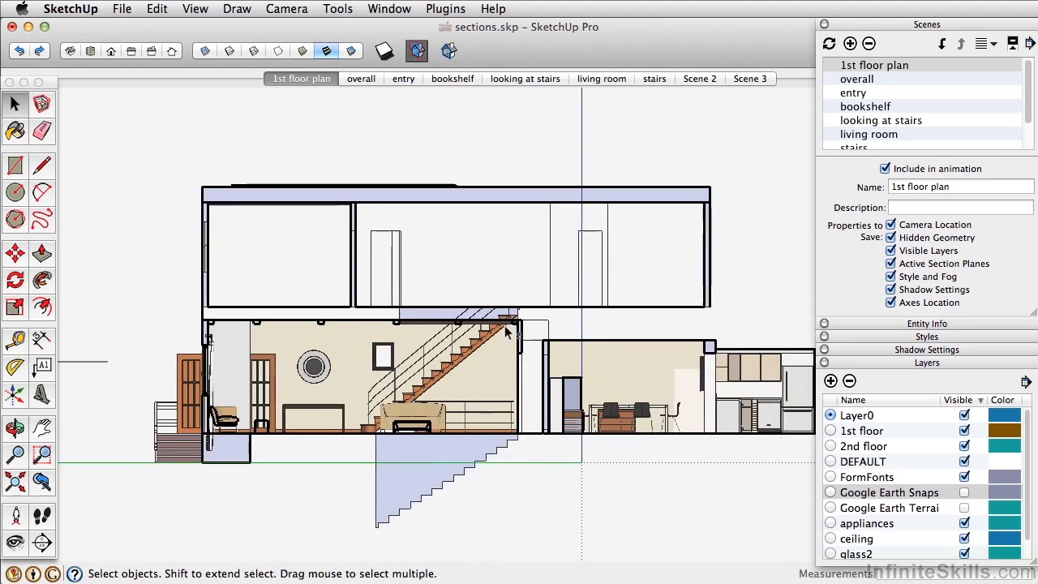
Add a scene named 'section cut' capturing the flat section elevation.
{"action": "key", "text": "space"}
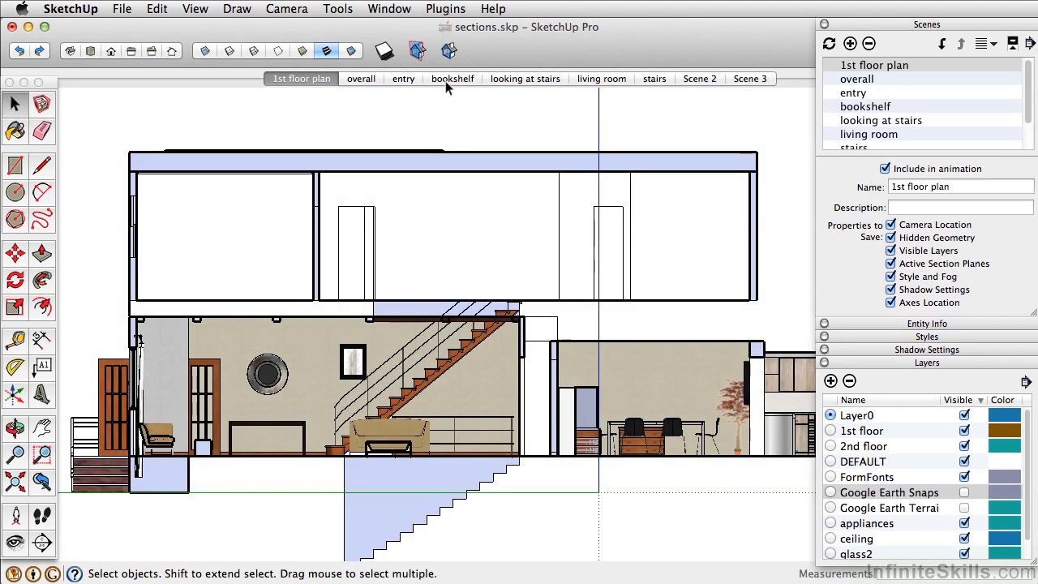
{"action": "left_click", "coordinate": [850, 43]}
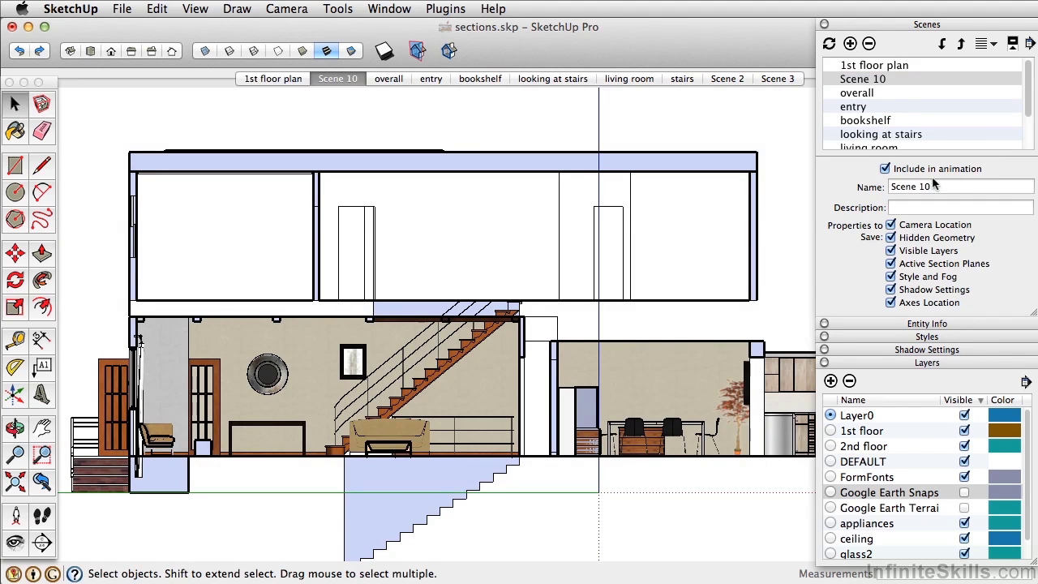
{"action": "left_click_drag", "start_coordinate": [933, 187], "coordinate": [891, 187]}
{"action": "type", "text": "section"}
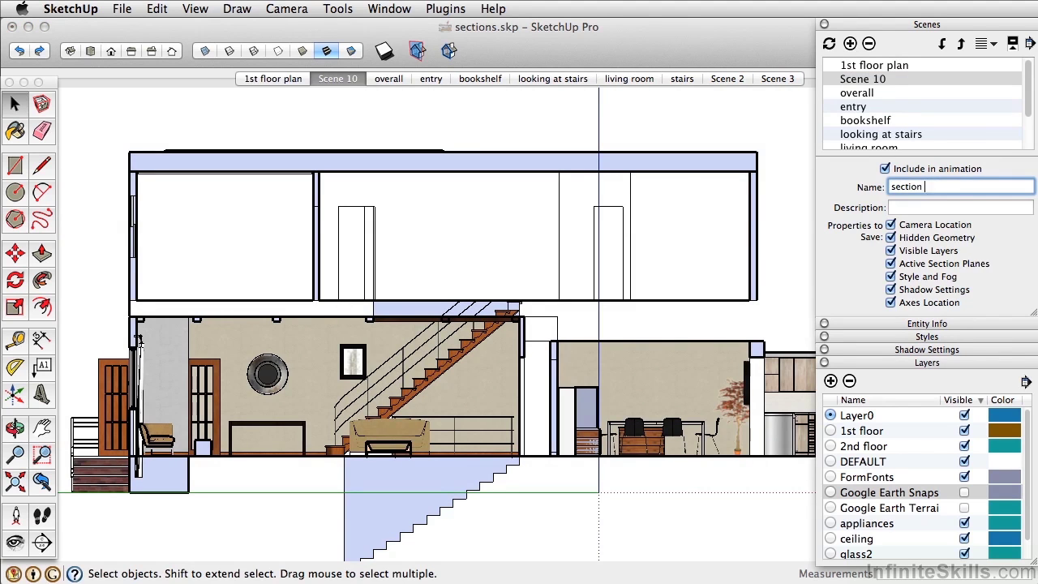
{"action": "type", "text": " cut"}
{"action": "key", "text": "Return"}
{"action": "middle_click_drag", "start_coordinate": [371, 279], "coordinate": [497, 317]}
{"action": "left_click", "coordinate": [287, 9]}
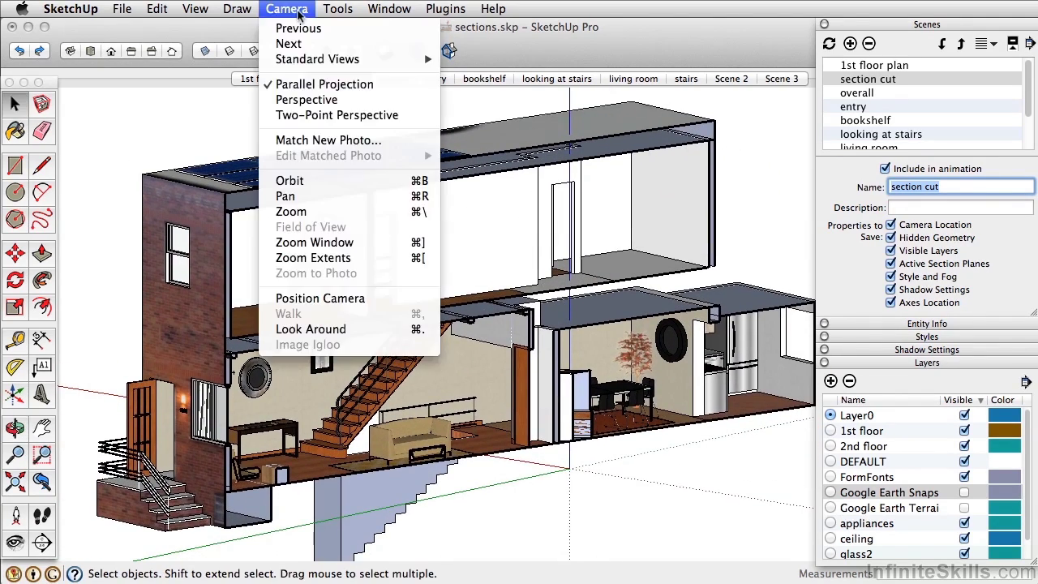
Switch to perspective, orbit to a three-quarter view of the section, and save it as scene 'section perspective'.
{"action": "left_click", "coordinate": [306, 99]}
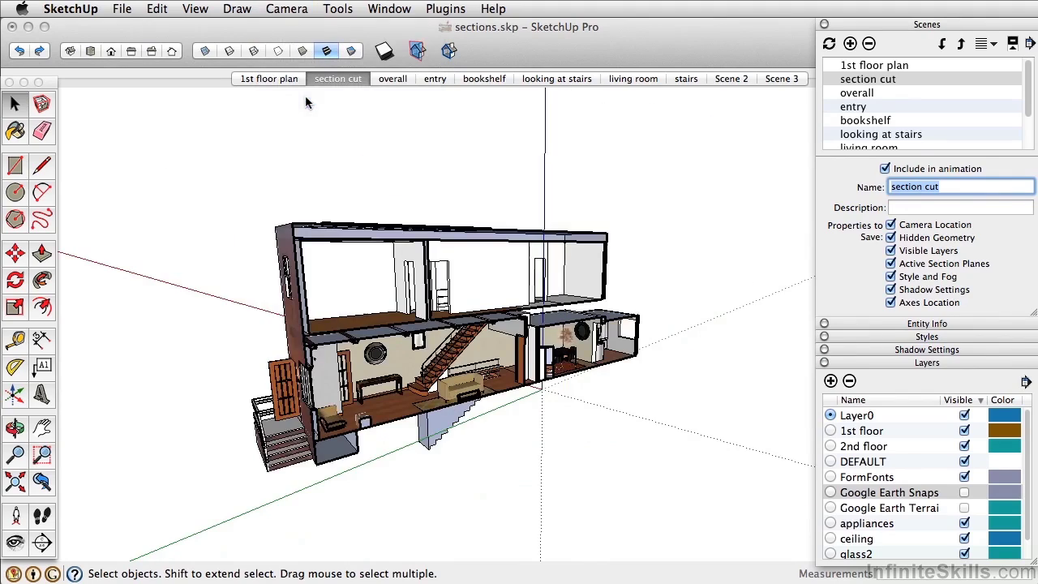
{"action": "middle_click_drag", "start_coordinate": [424, 363], "coordinate": [483, 333]}
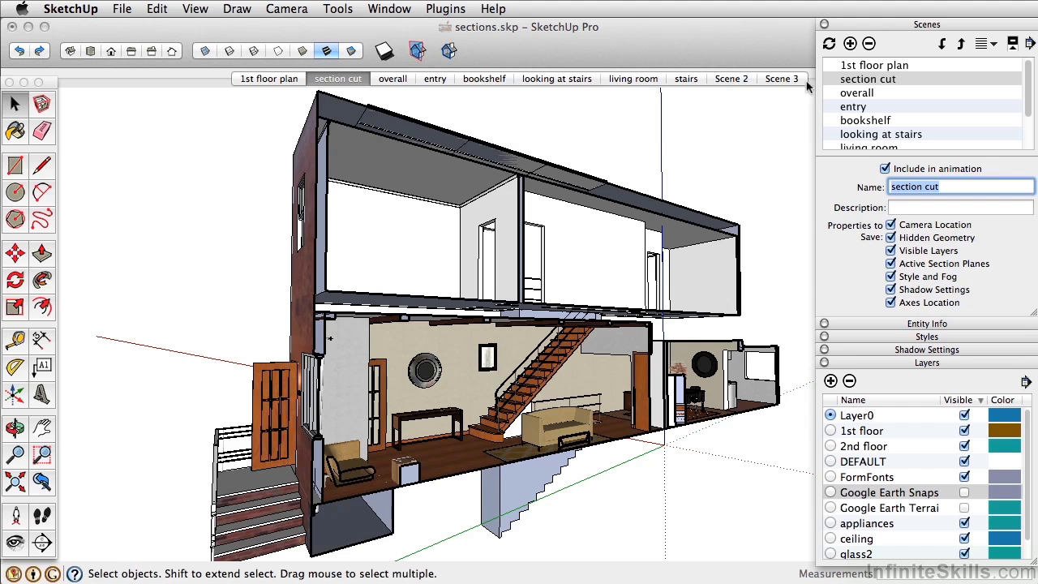
{"action": "left_click", "coordinate": [851, 44]}
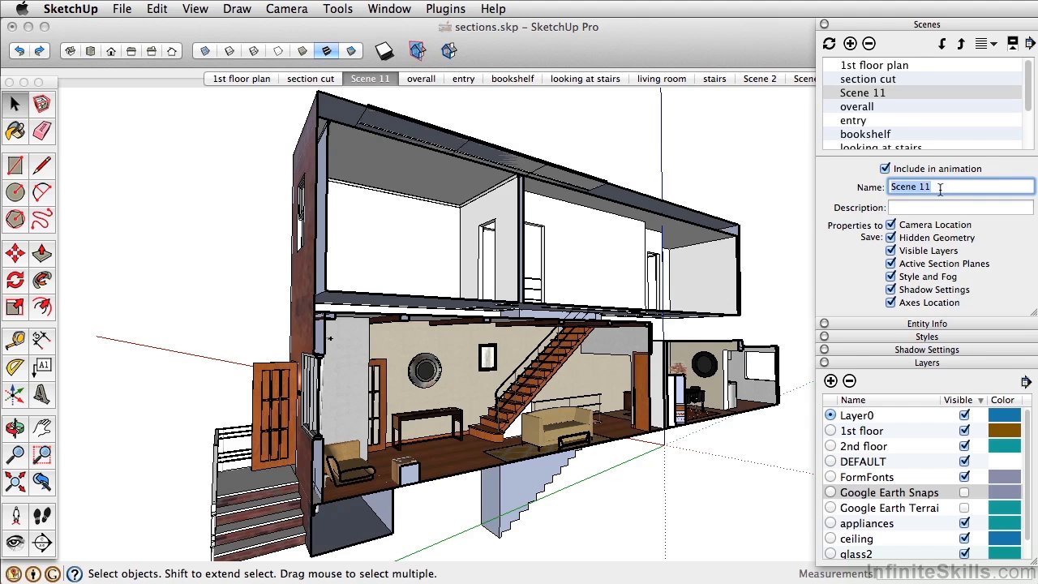
{"action": "type", "text": "section perspective"}
{"action": "key", "text": "Return"}
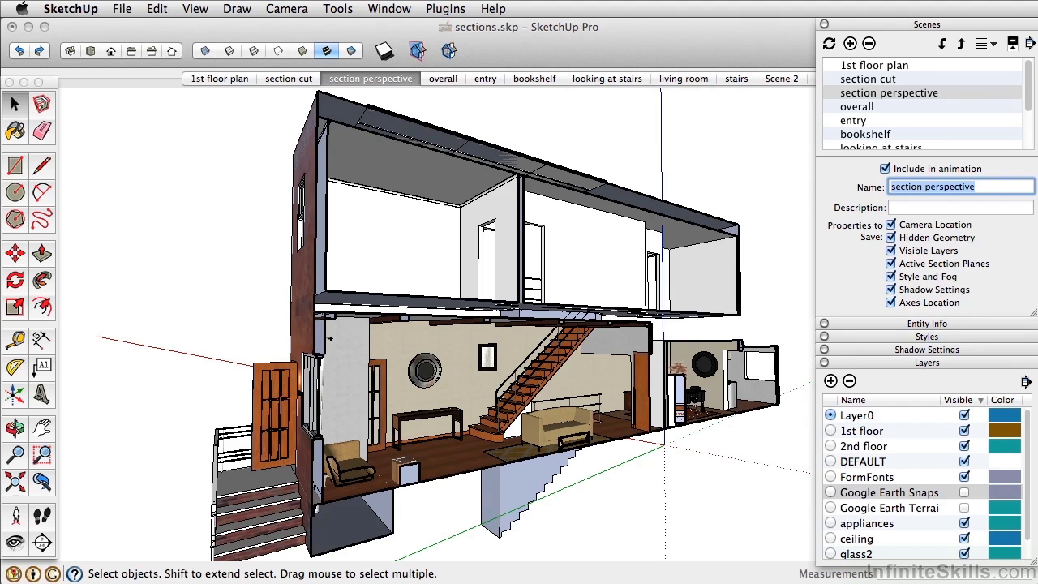